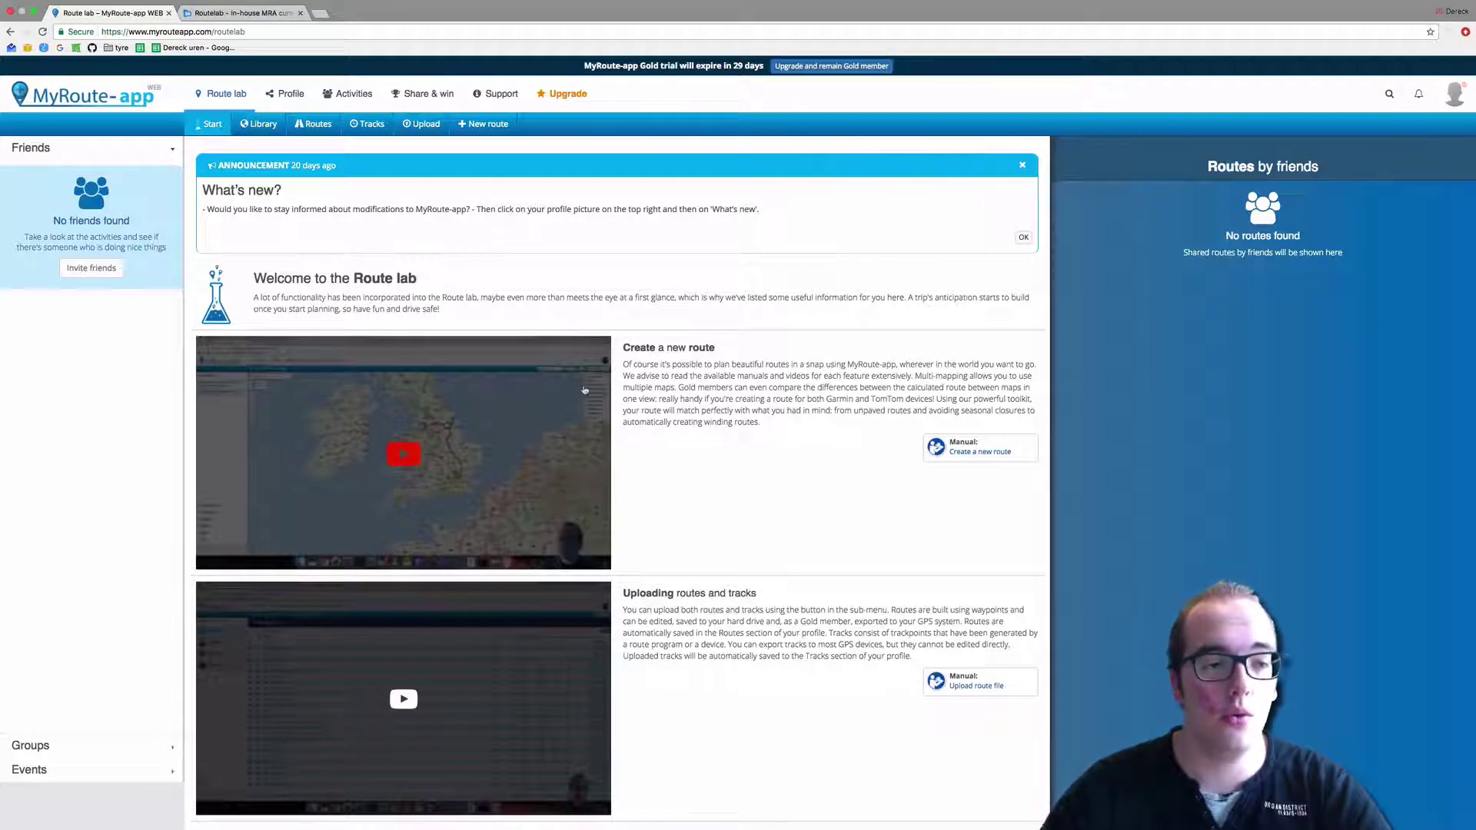
- Open the saved route 'Test Route Course' from Profile > Routes in Route lab
{"action": "left_click", "coordinate": [313, 124]}
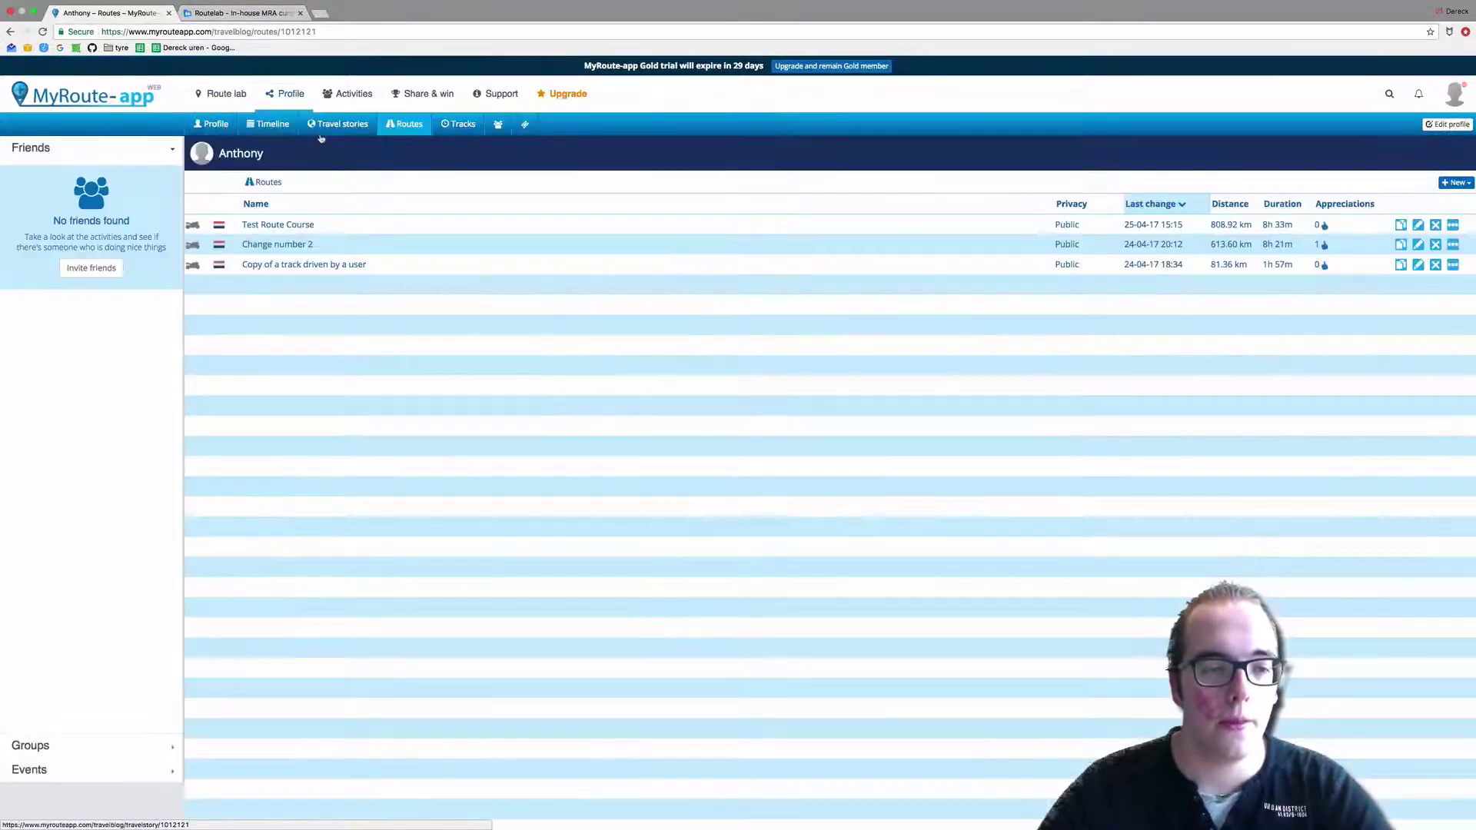
{"action": "left_click", "coordinate": [309, 227]}
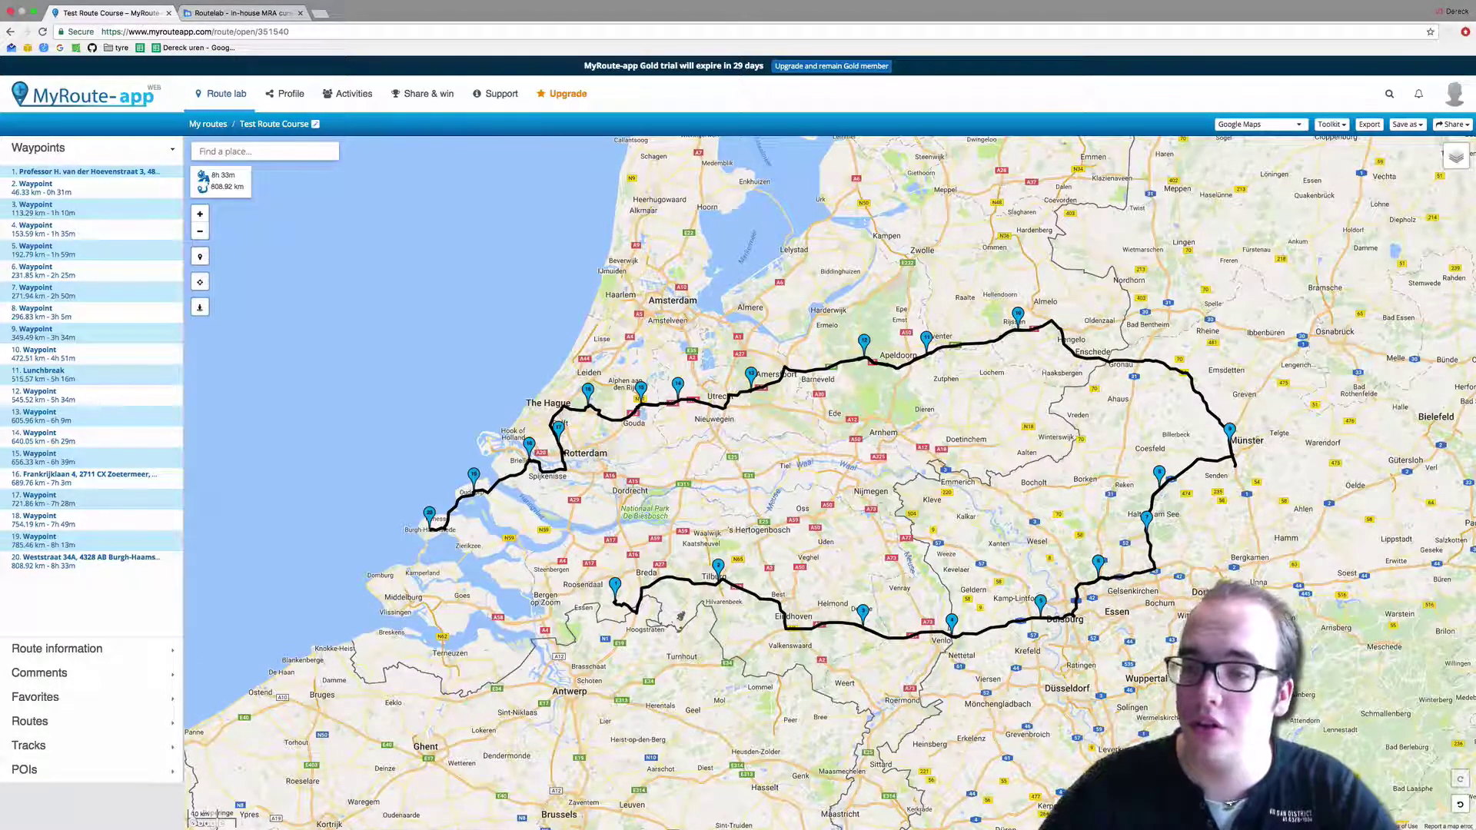
- Switch the map provider from Google Maps to TomTom
{"action": "left_click", "coordinate": [1302, 126]}
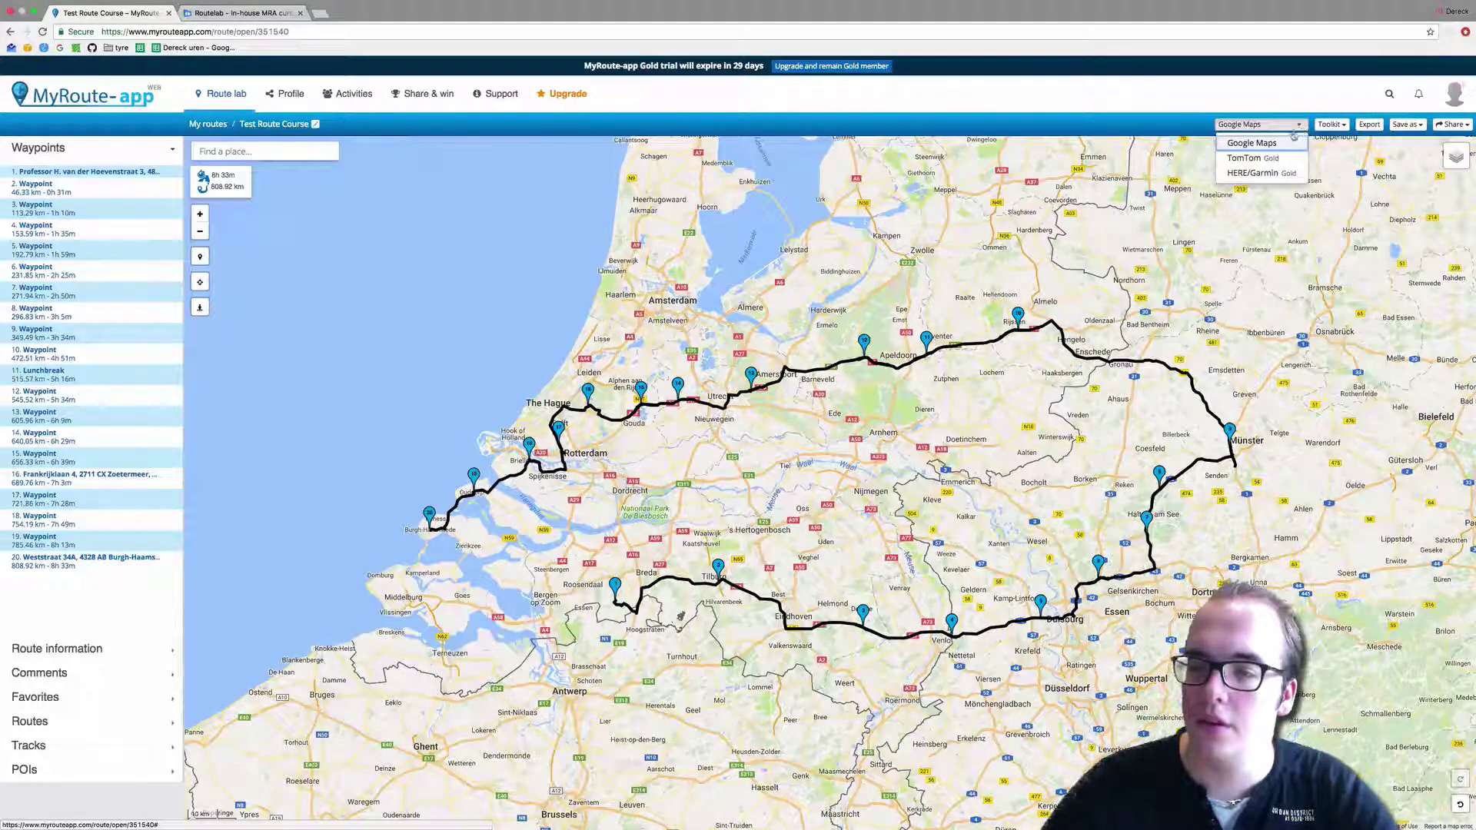
{"action": "left_click", "coordinate": [1251, 158]}
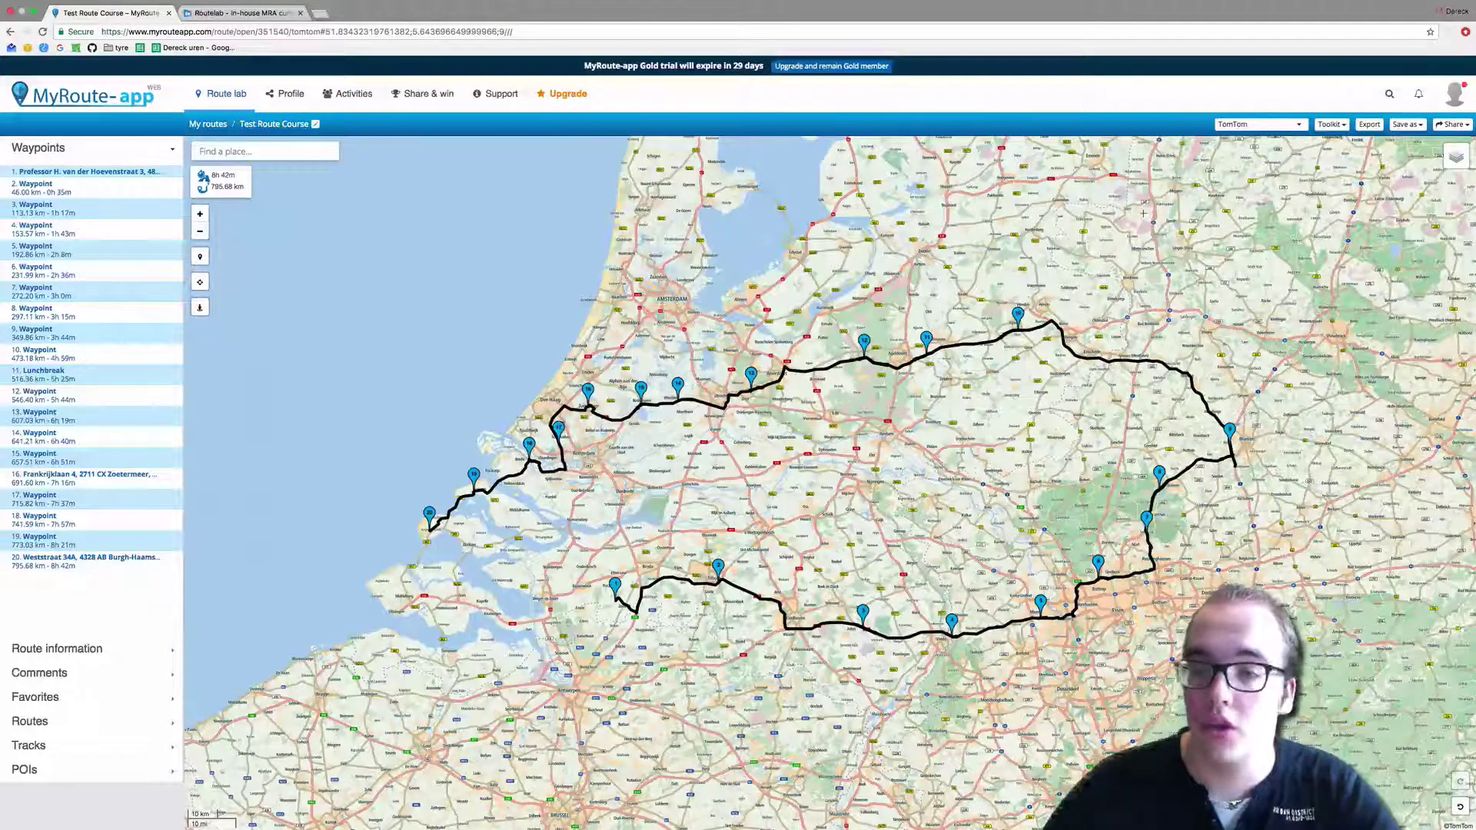
- Switch Offroad routing on in the Toolkit, then switch it off again
{"action": "left_click", "coordinate": [1328, 124]}
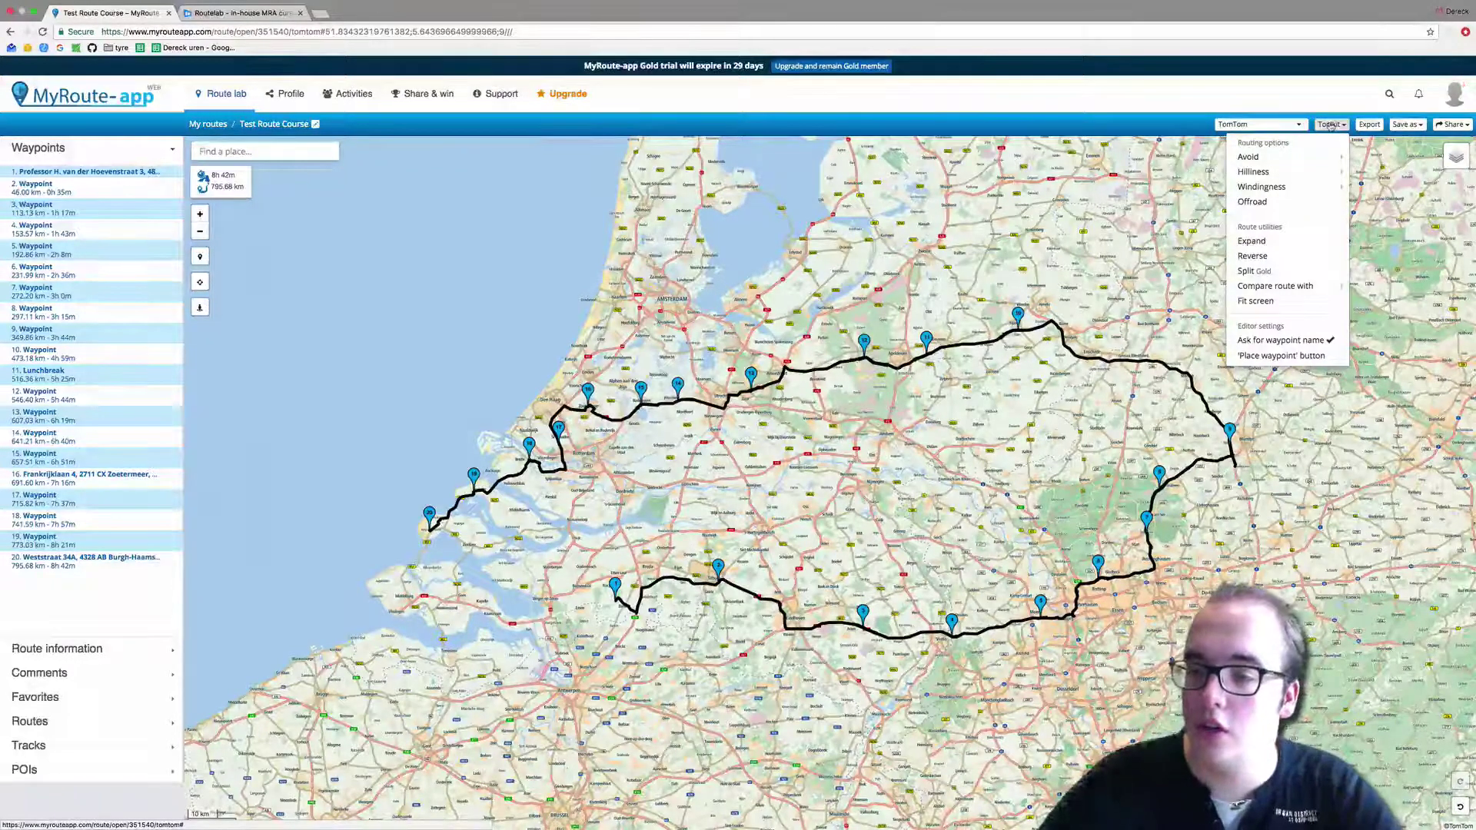
{"action": "mouse_move", "coordinate": [1313, 157]}
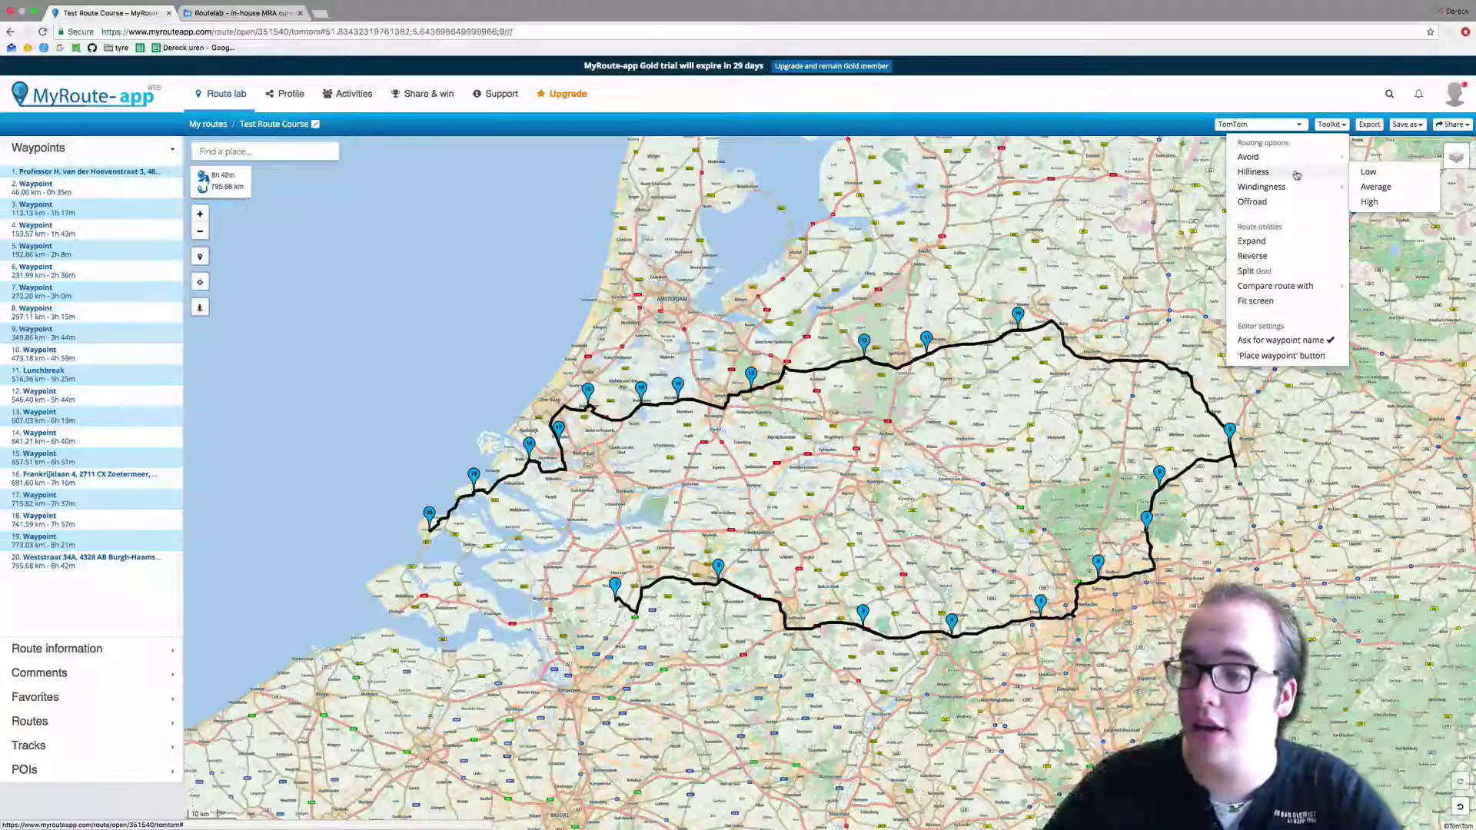
{"action": "mouse_move", "coordinate": [1287, 193]}
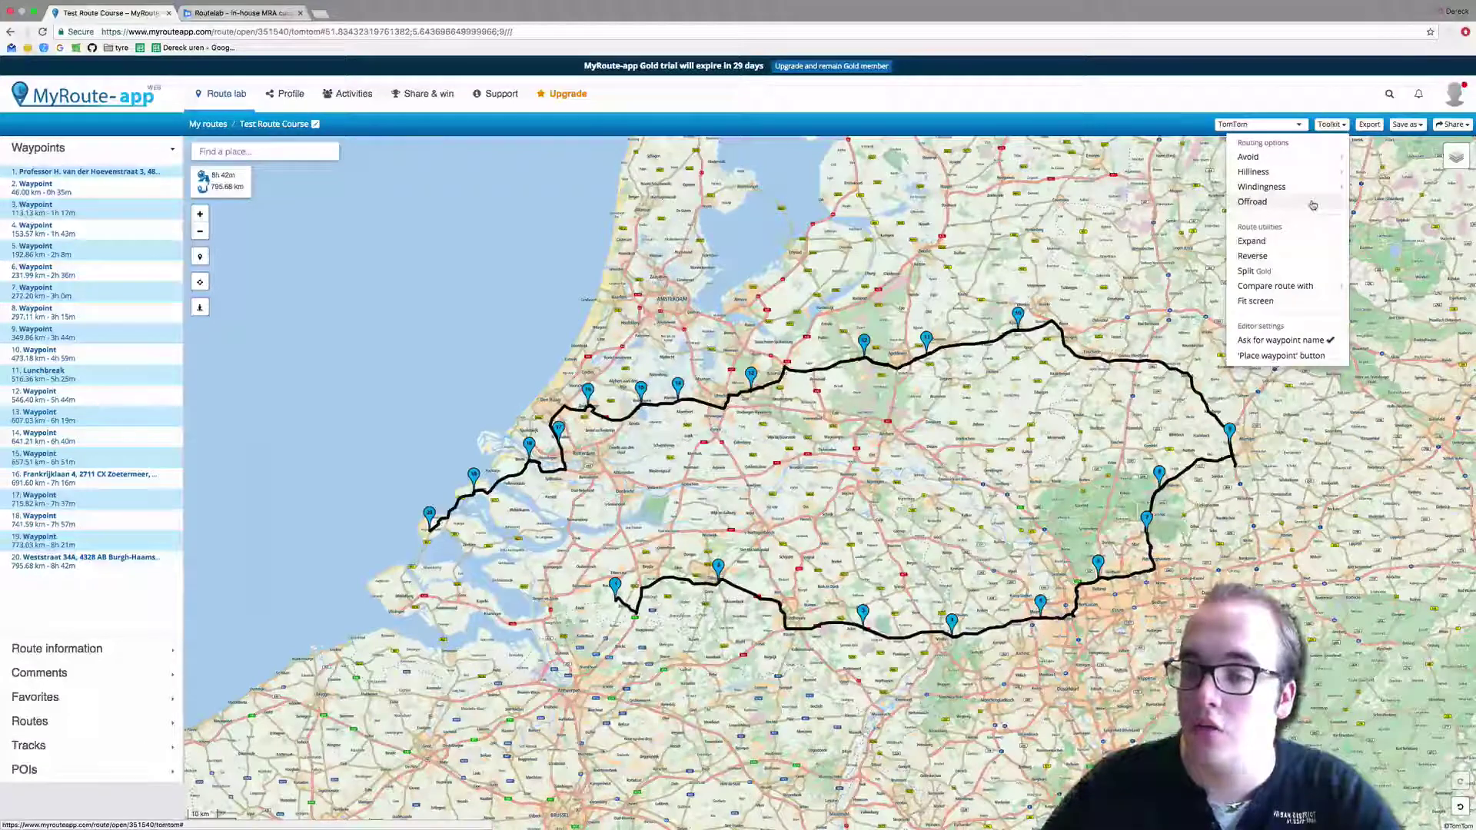
{"action": "left_click", "coordinate": [1311, 202]}
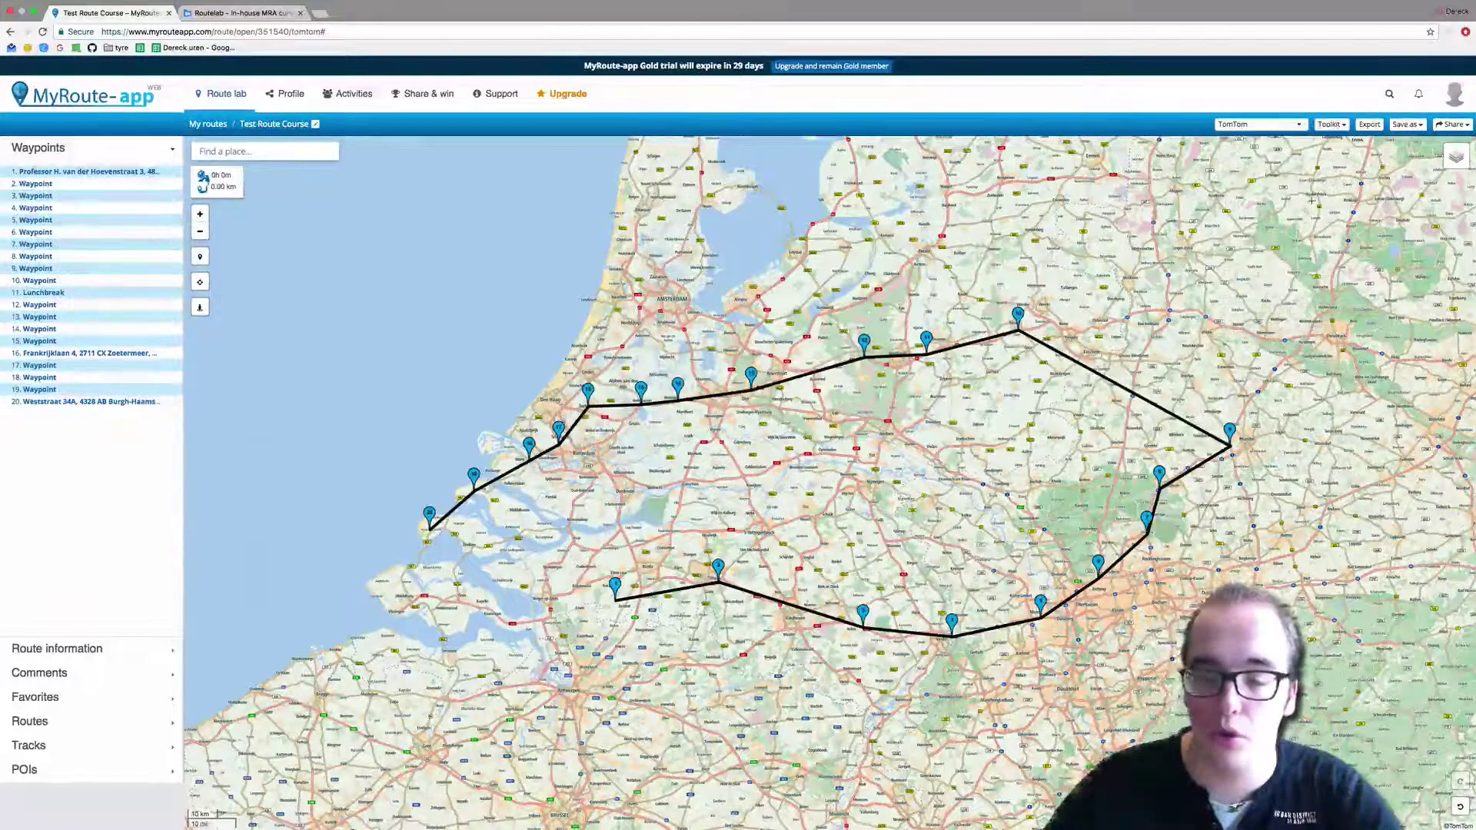
{"action": "left_click", "coordinate": [1330, 123]}
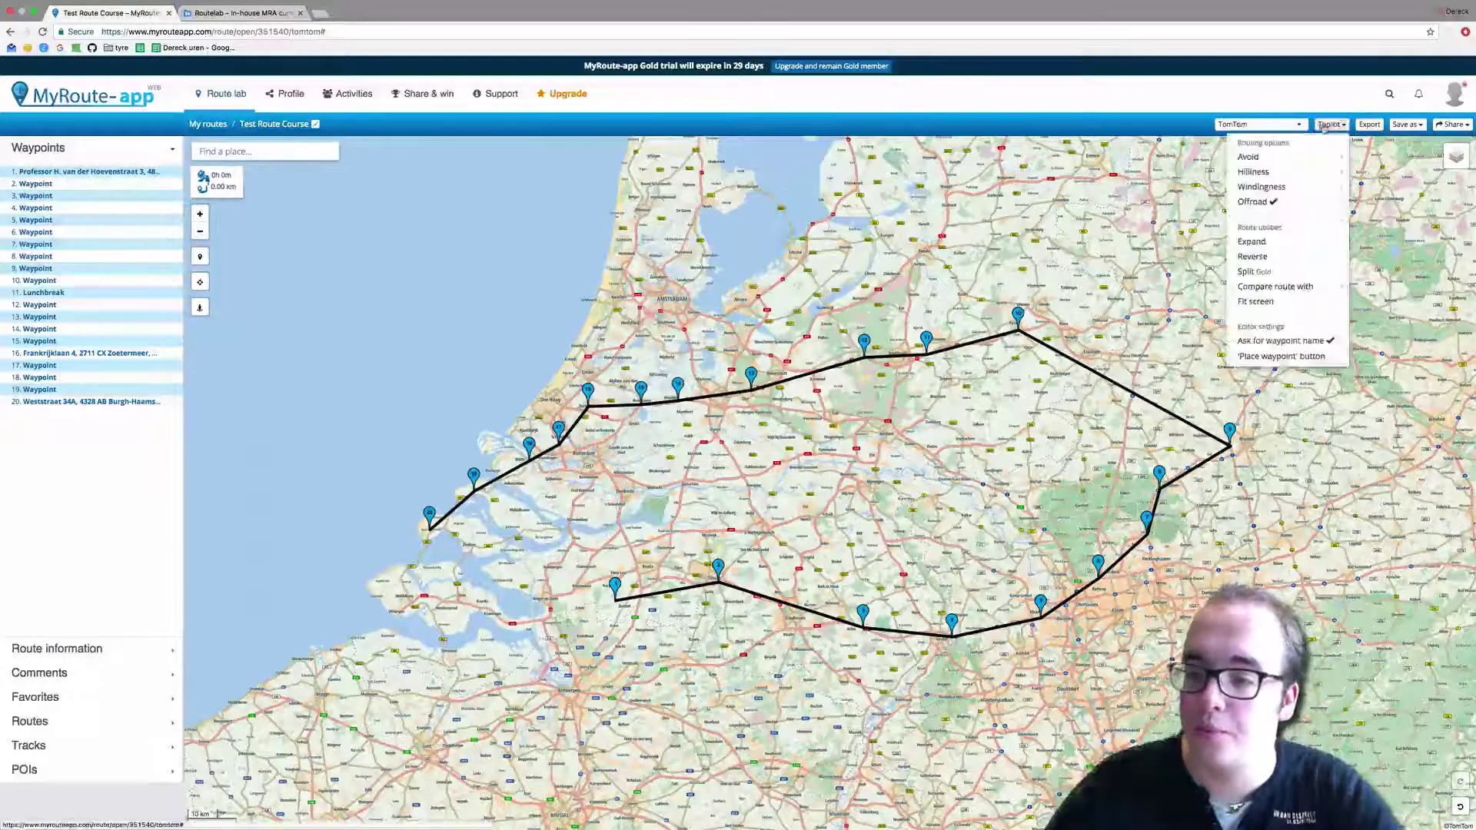
{"action": "left_click", "coordinate": [1287, 203]}
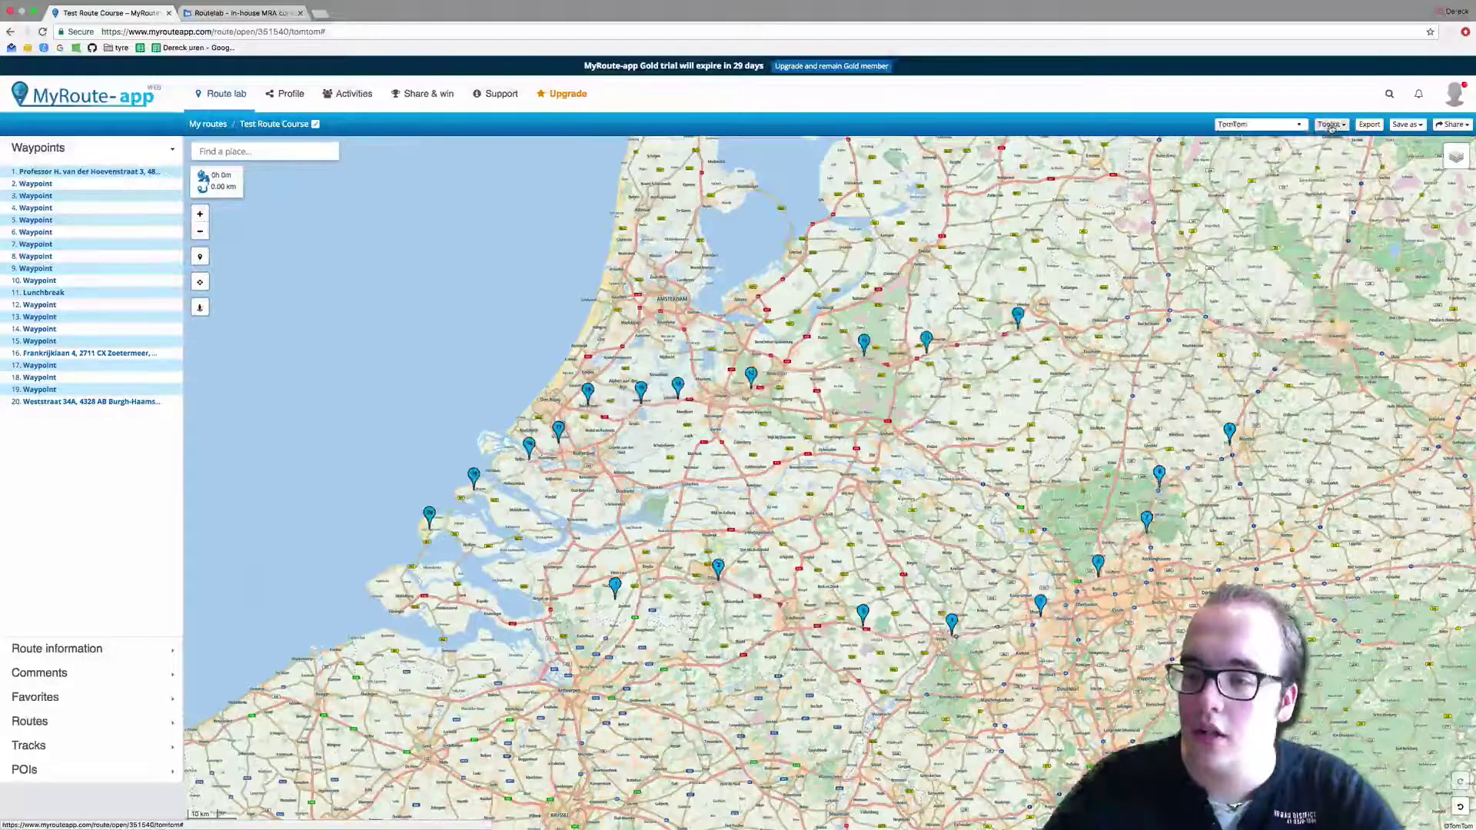
- Set the route to avoid ferries, toll roads and highways
{"action": "left_click", "coordinate": [1329, 125]}
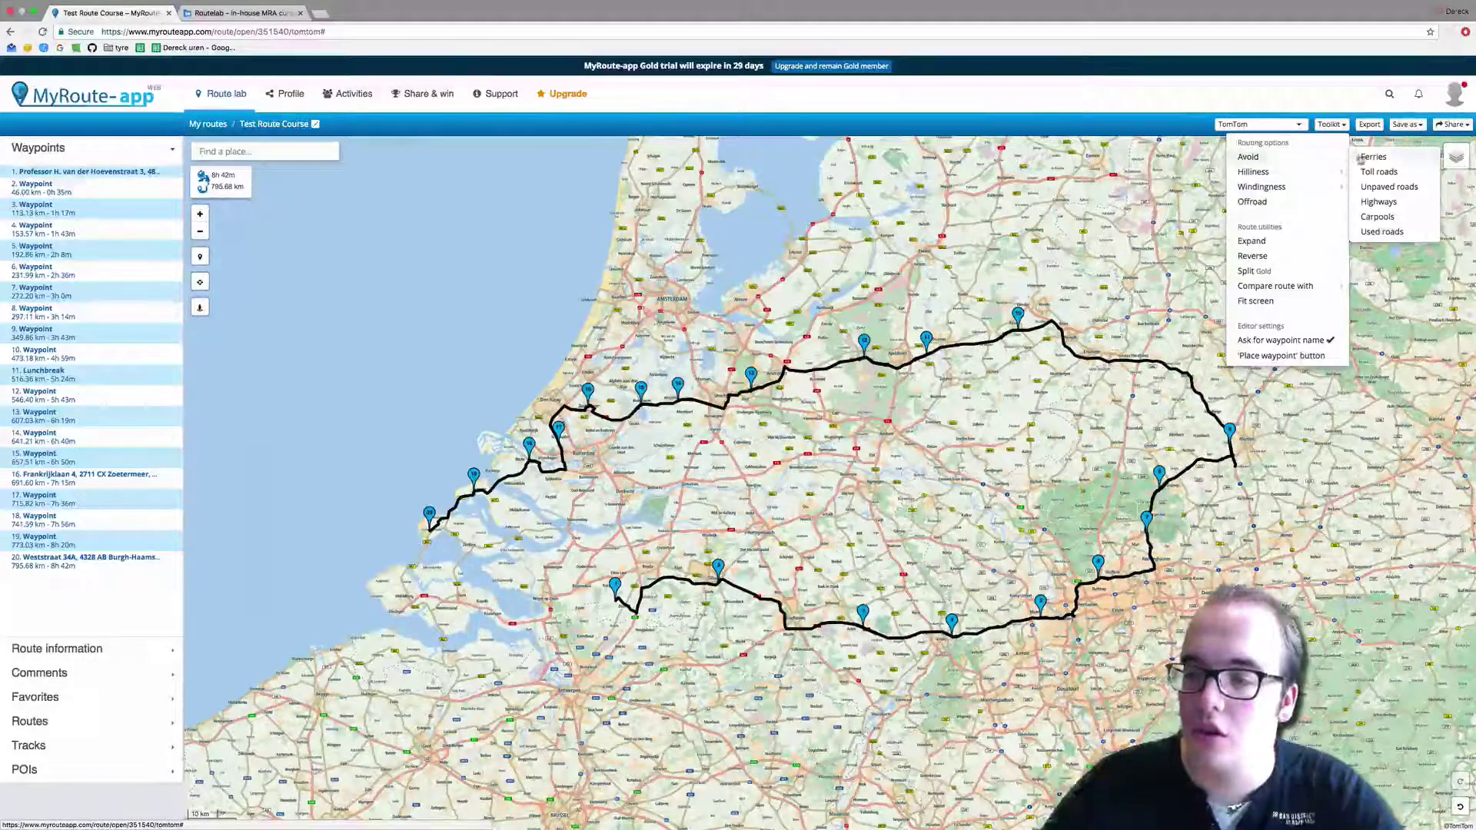
{"action": "left_click", "coordinate": [1361, 157]}
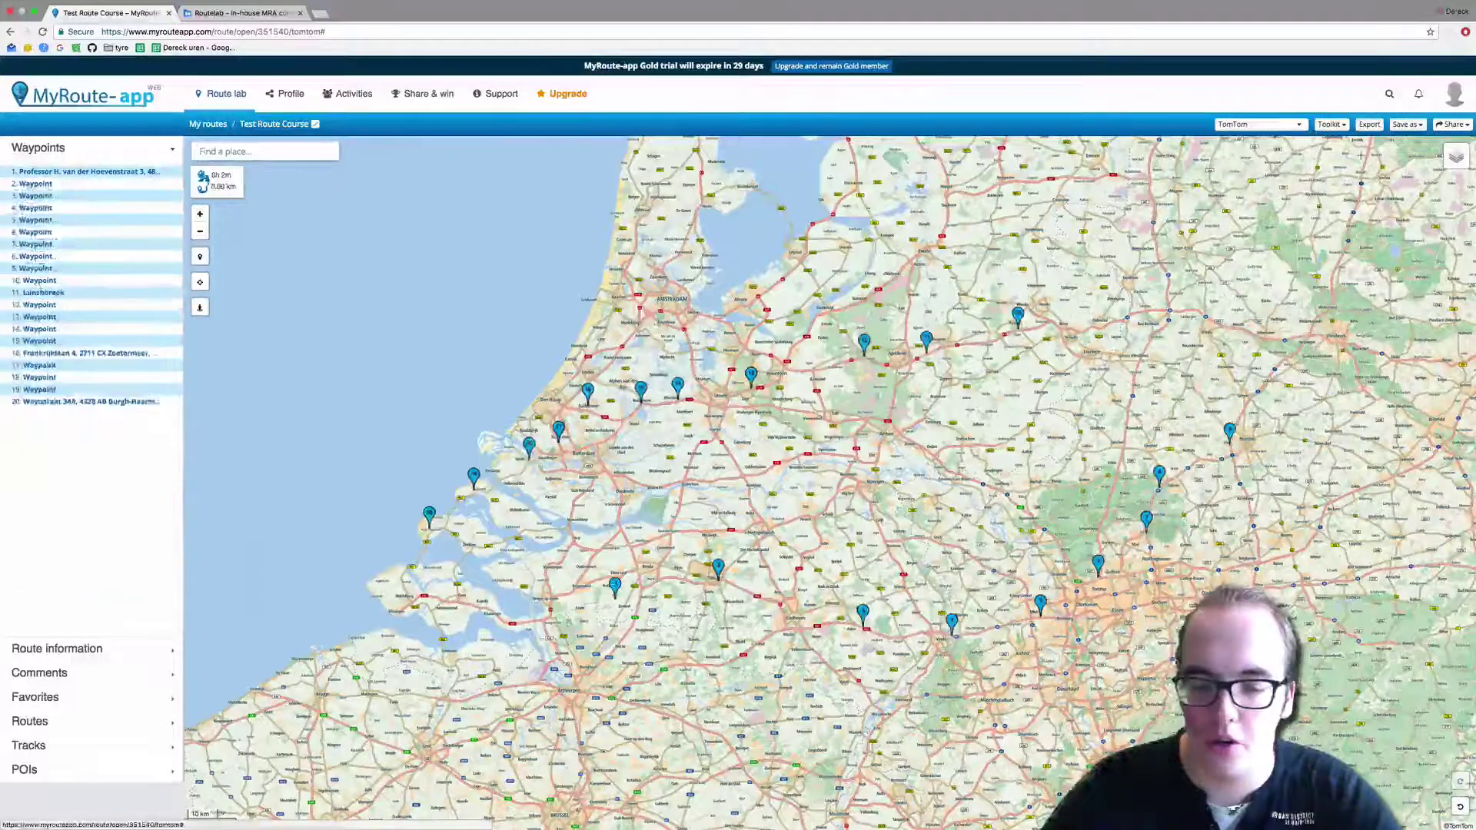
{"action": "left_click", "coordinate": [1320, 125]}
{"action": "mouse_move", "coordinate": [1315, 152]}
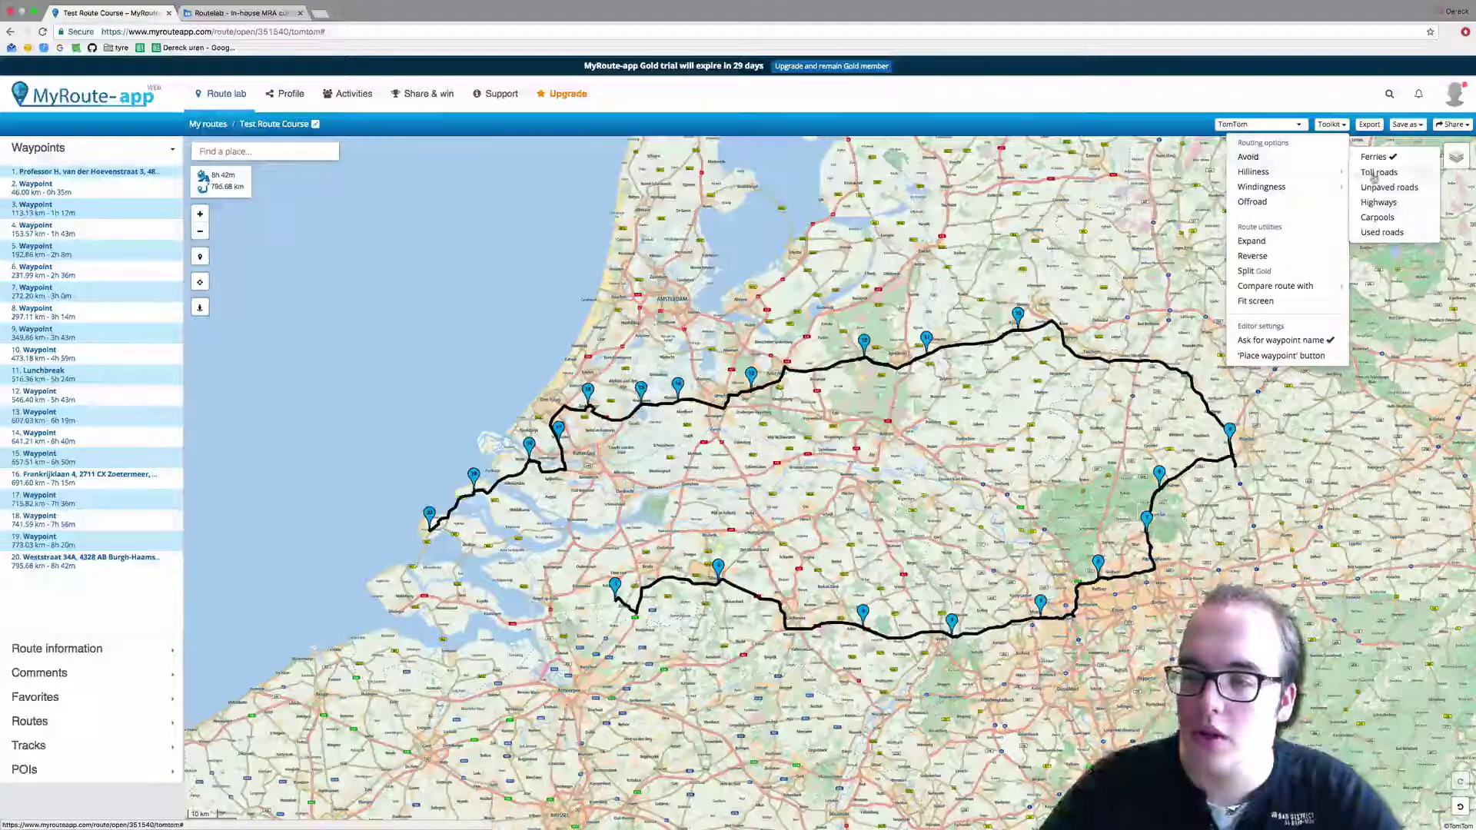
{"action": "left_click", "coordinate": [1372, 177]}
{"action": "left_click", "coordinate": [1341, 129]}
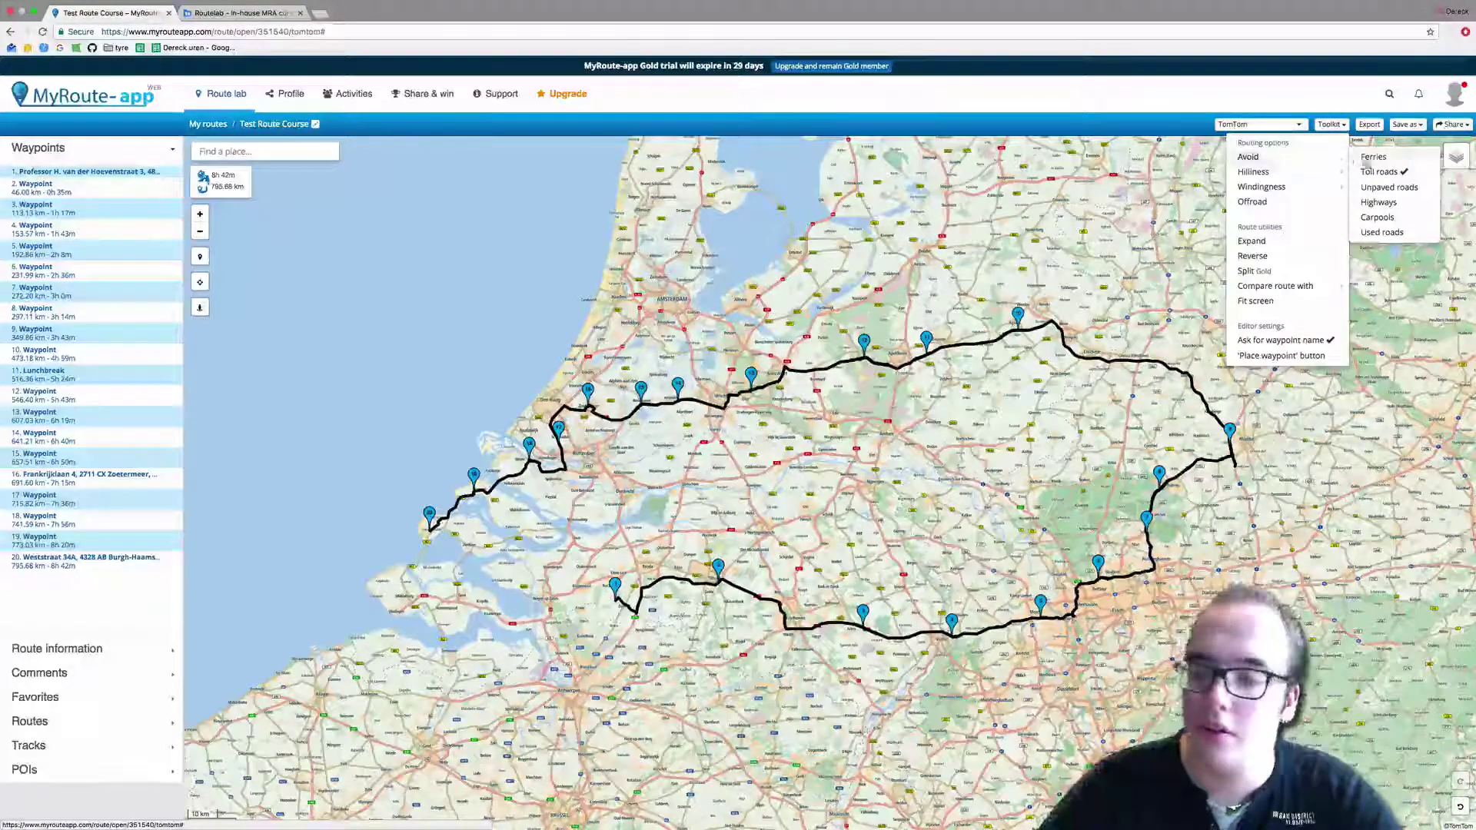
{"action": "left_click", "coordinate": [1378, 203]}
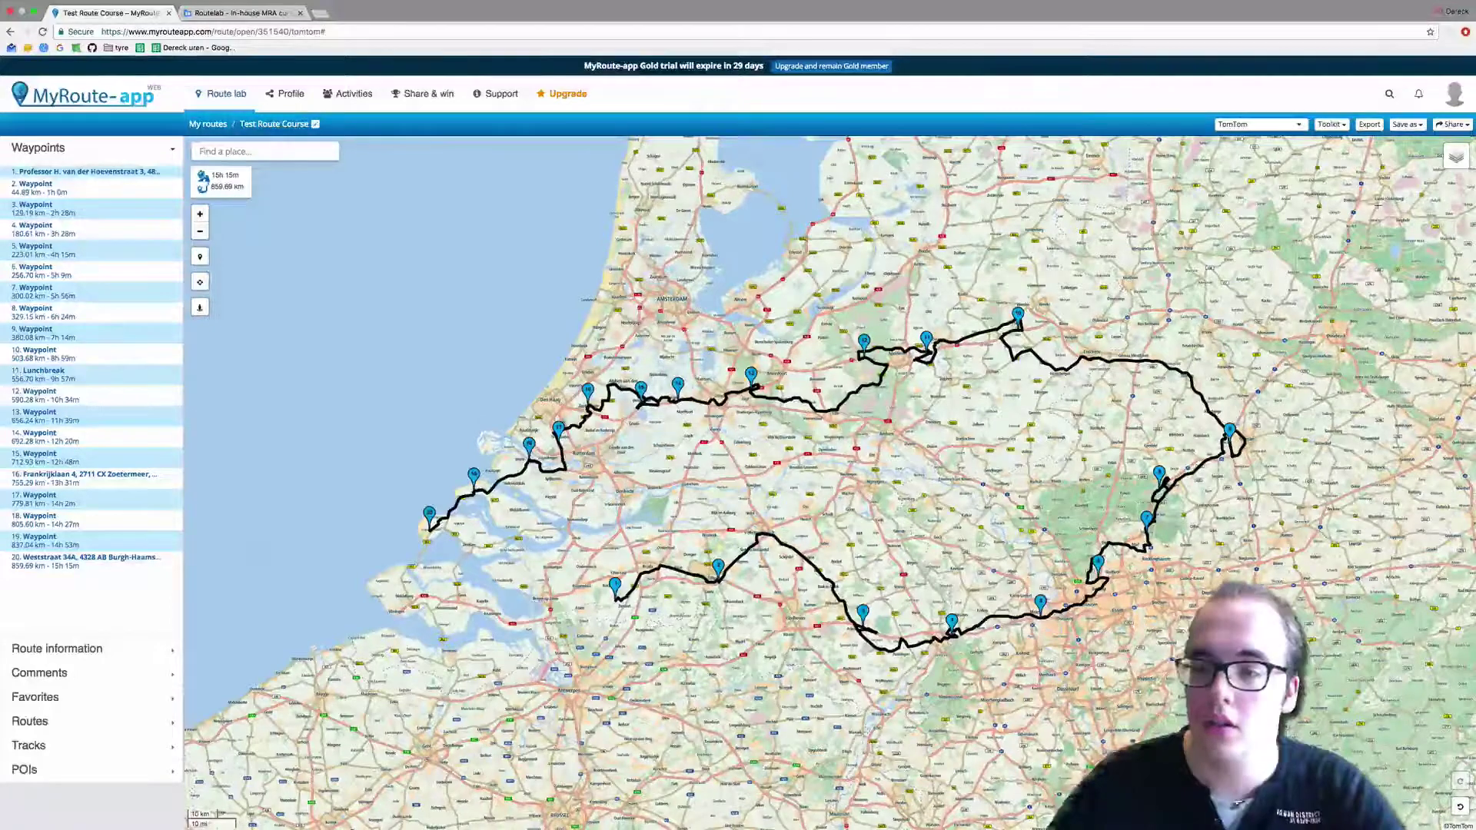
- Stop avoiding highways and avoid carpool lanes instead
{"action": "left_click", "coordinate": [1333, 126]}
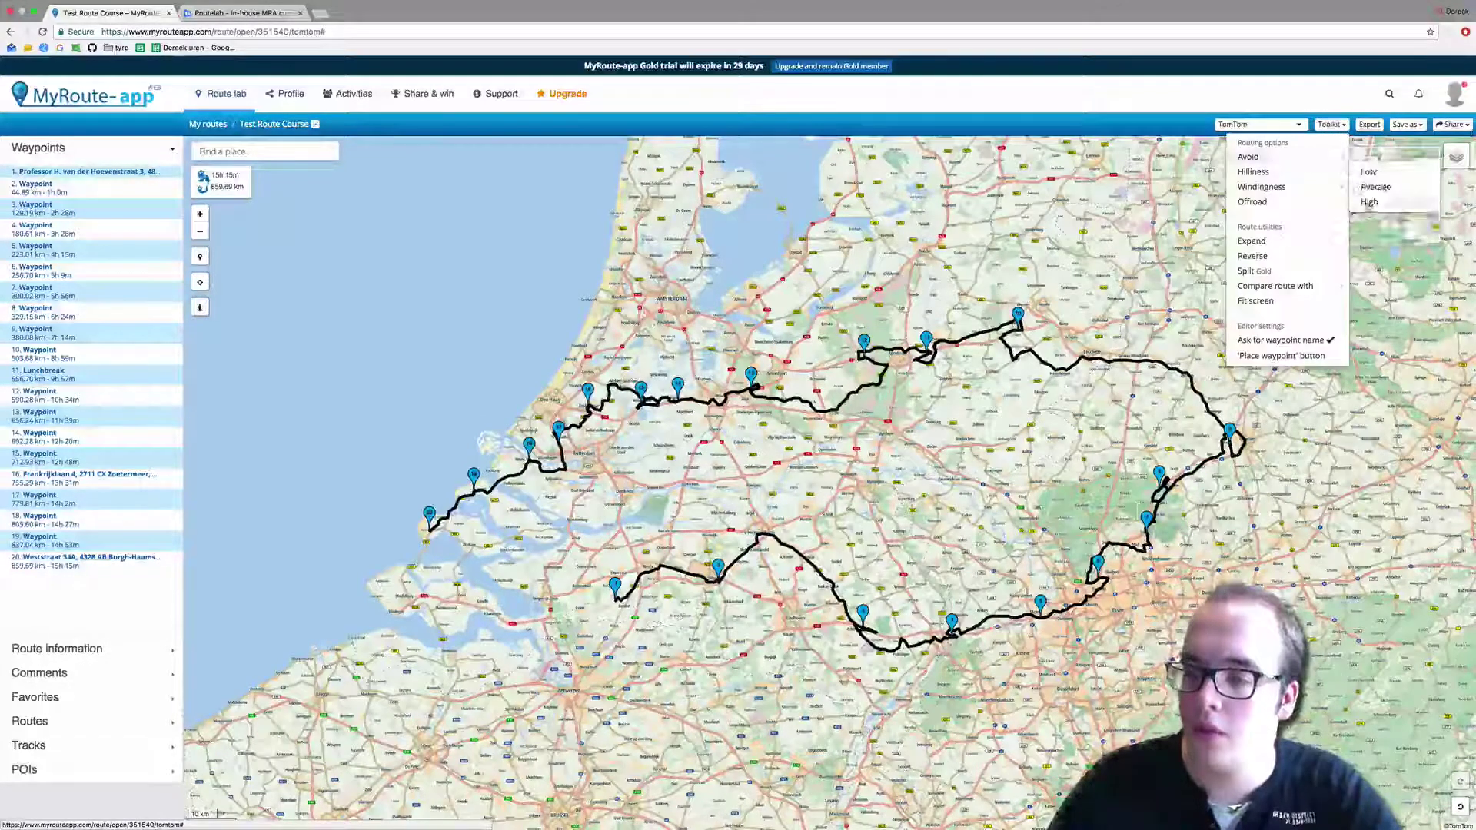
{"action": "mouse_move", "coordinate": [1341, 158]}
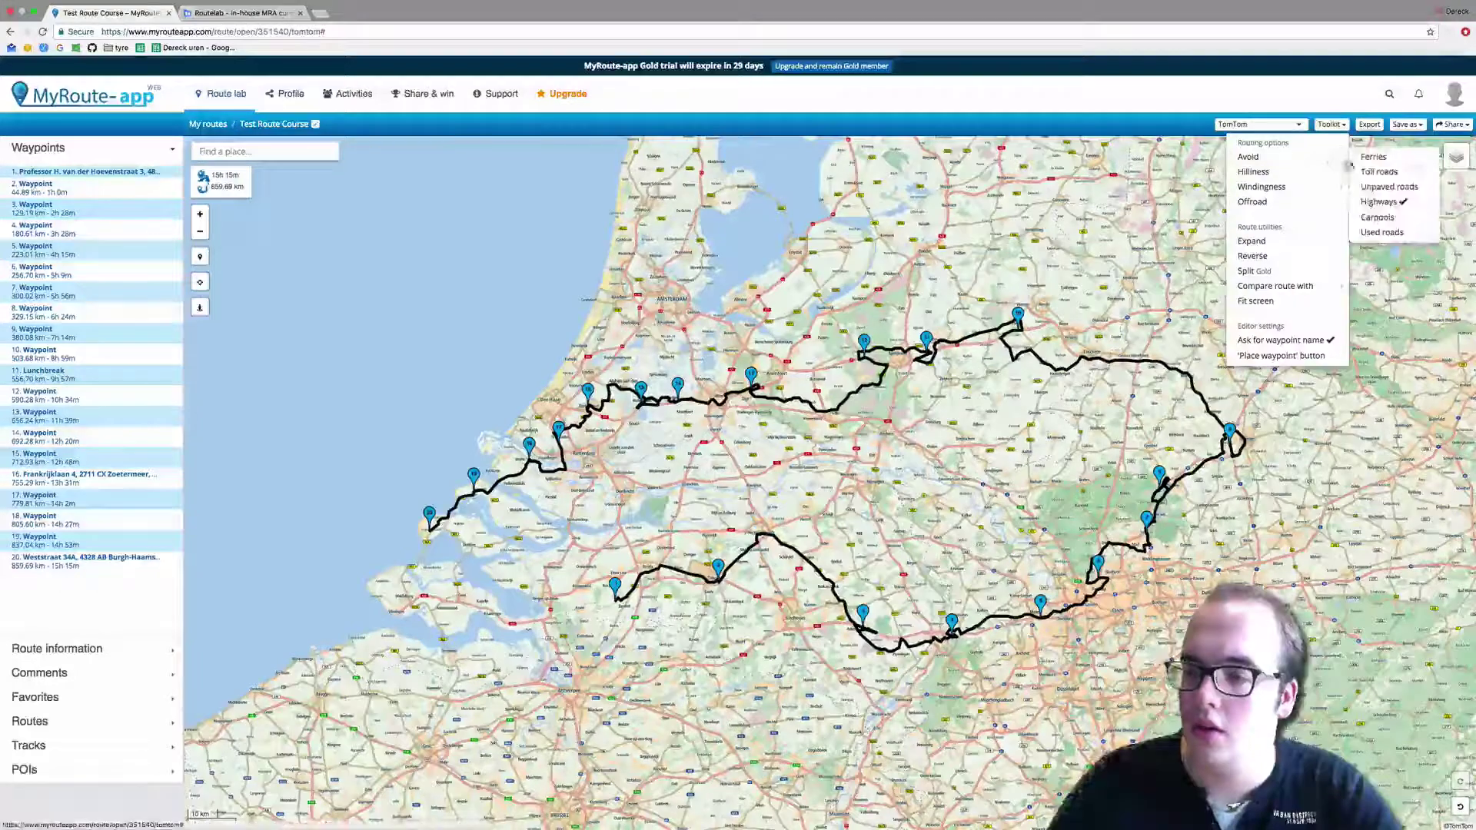
{"action": "left_click", "coordinate": [1378, 202]}
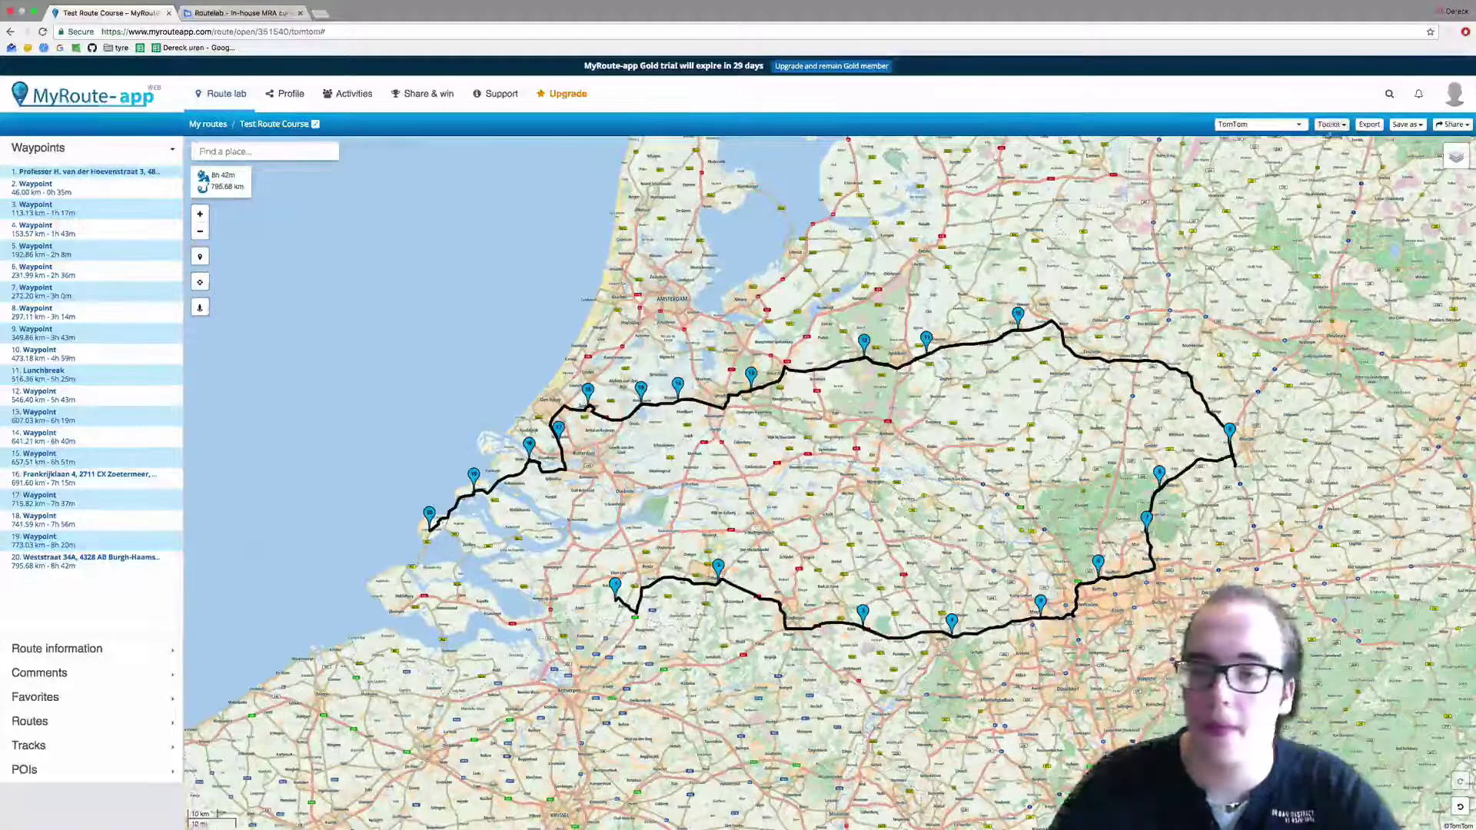
{"action": "left_click", "coordinate": [1329, 124]}
{"action": "mouse_move", "coordinate": [1314, 158]}
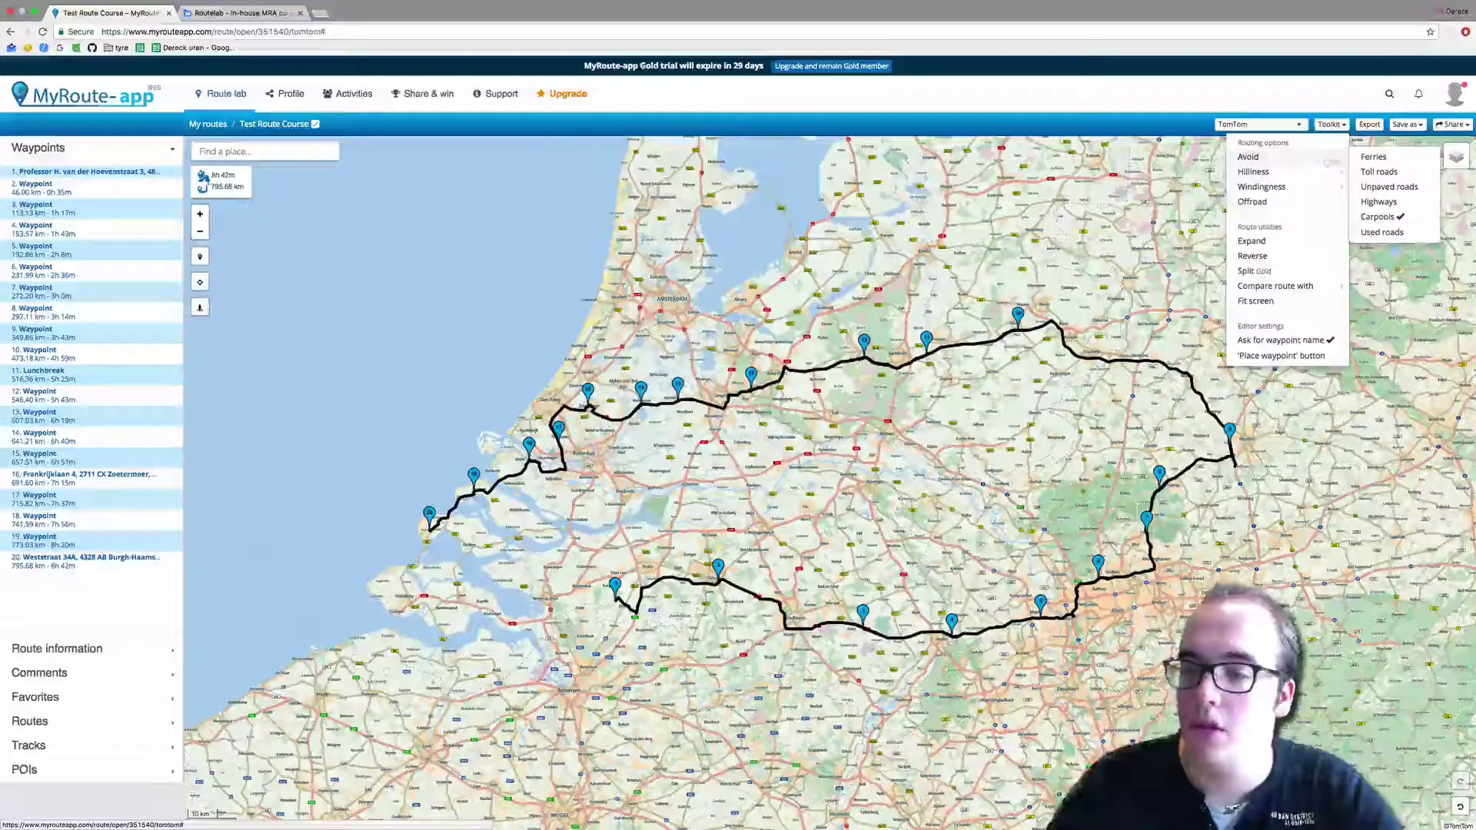
{"action": "left_click", "coordinate": [1384, 224]}
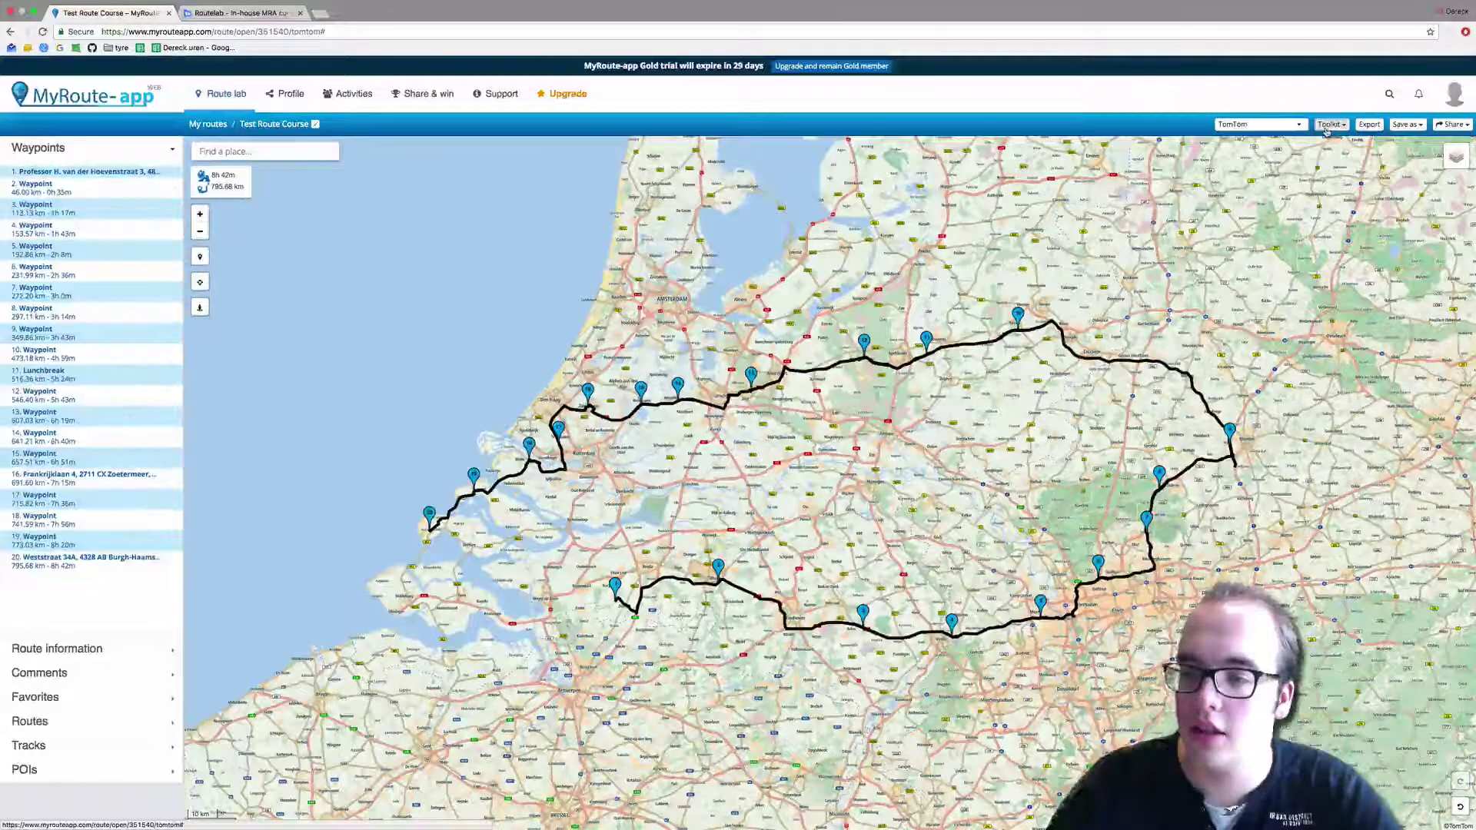
- Set the hilliness preference to High, recalculating the route to 801.73 km
{"action": "left_click", "coordinate": [1326, 126]}
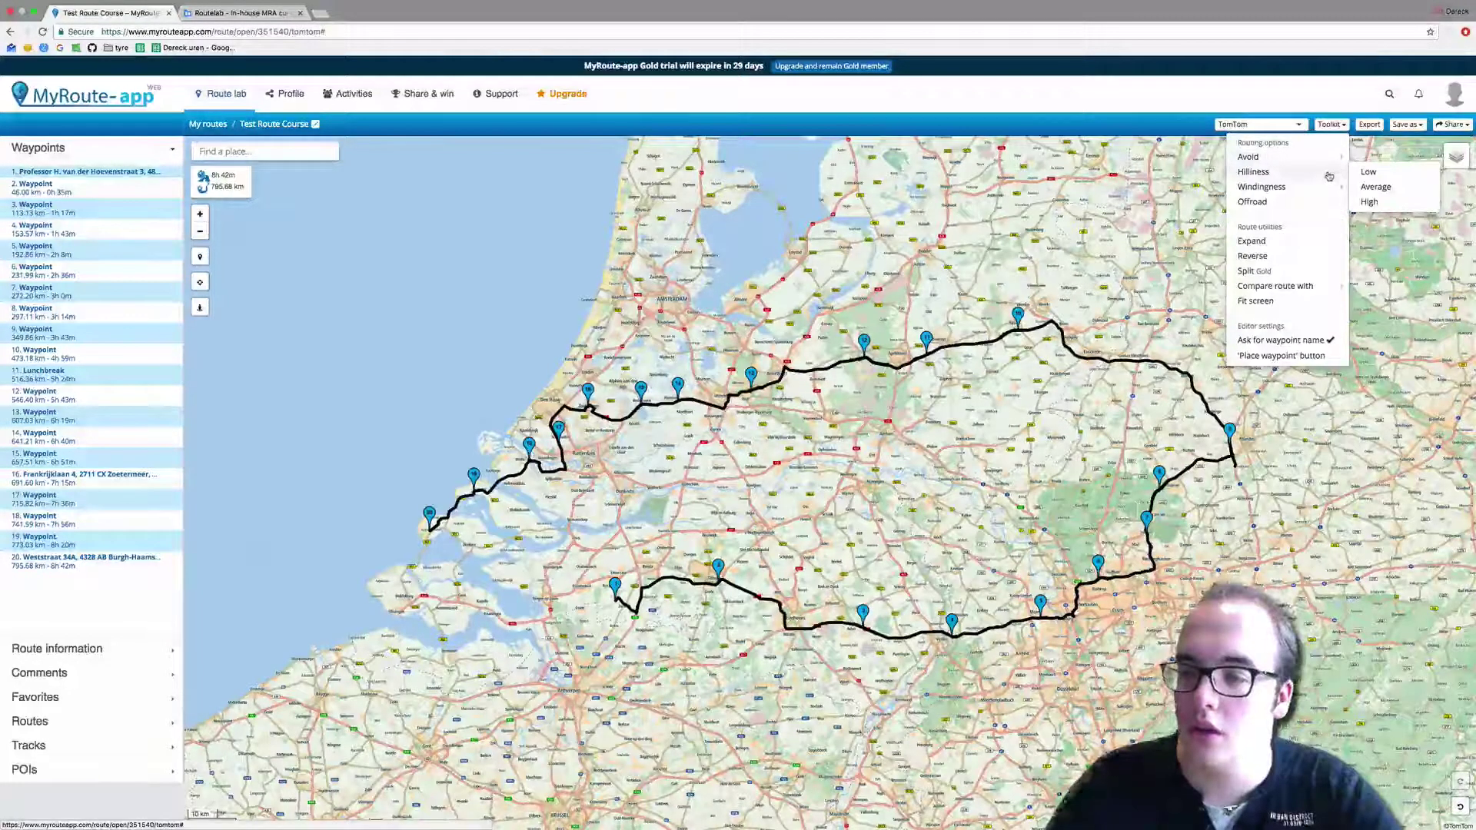
{"action": "left_click", "coordinate": [1383, 201]}
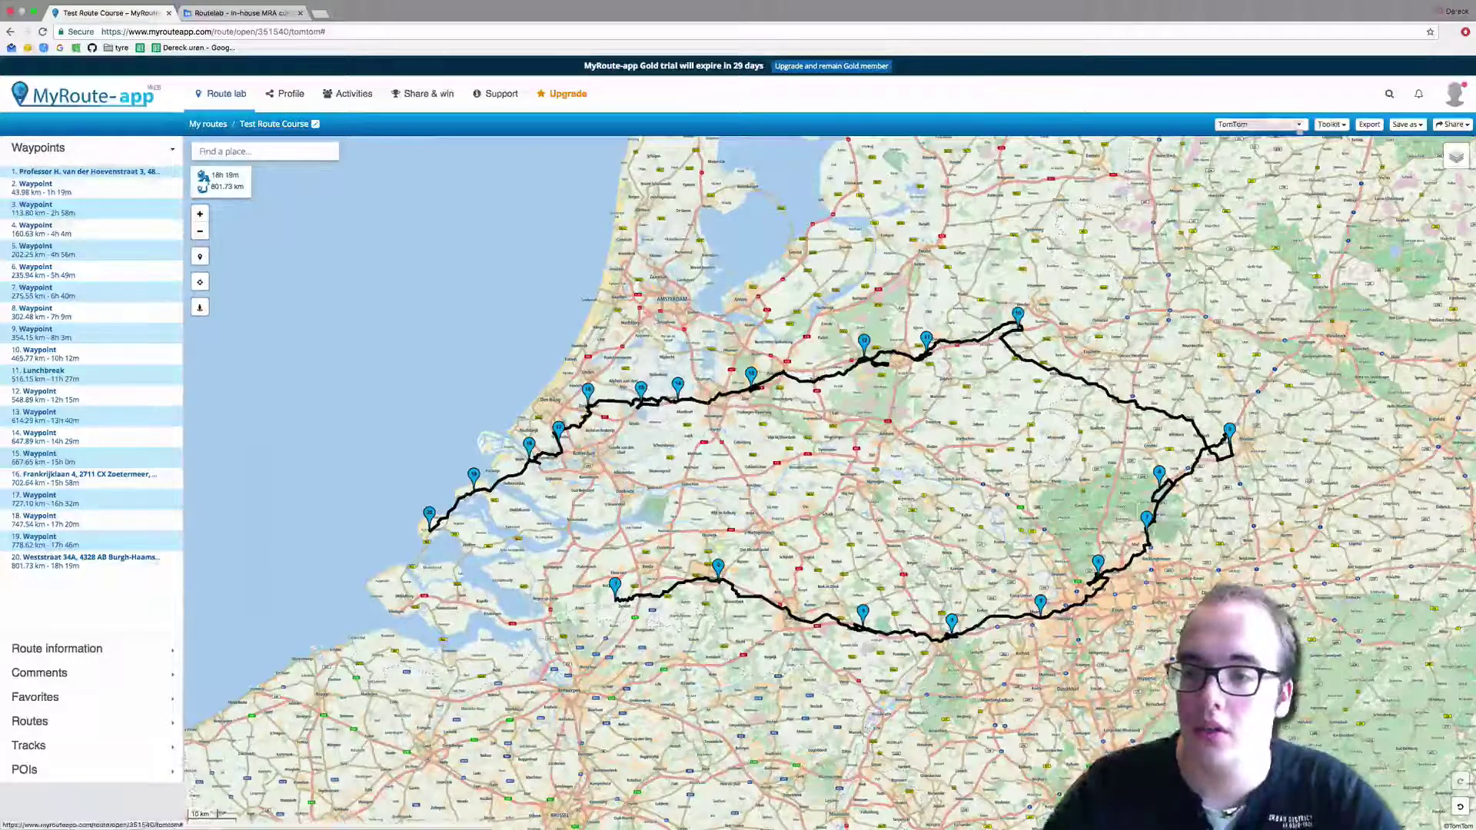
{"action": "left_click", "coordinate": [1330, 124]}
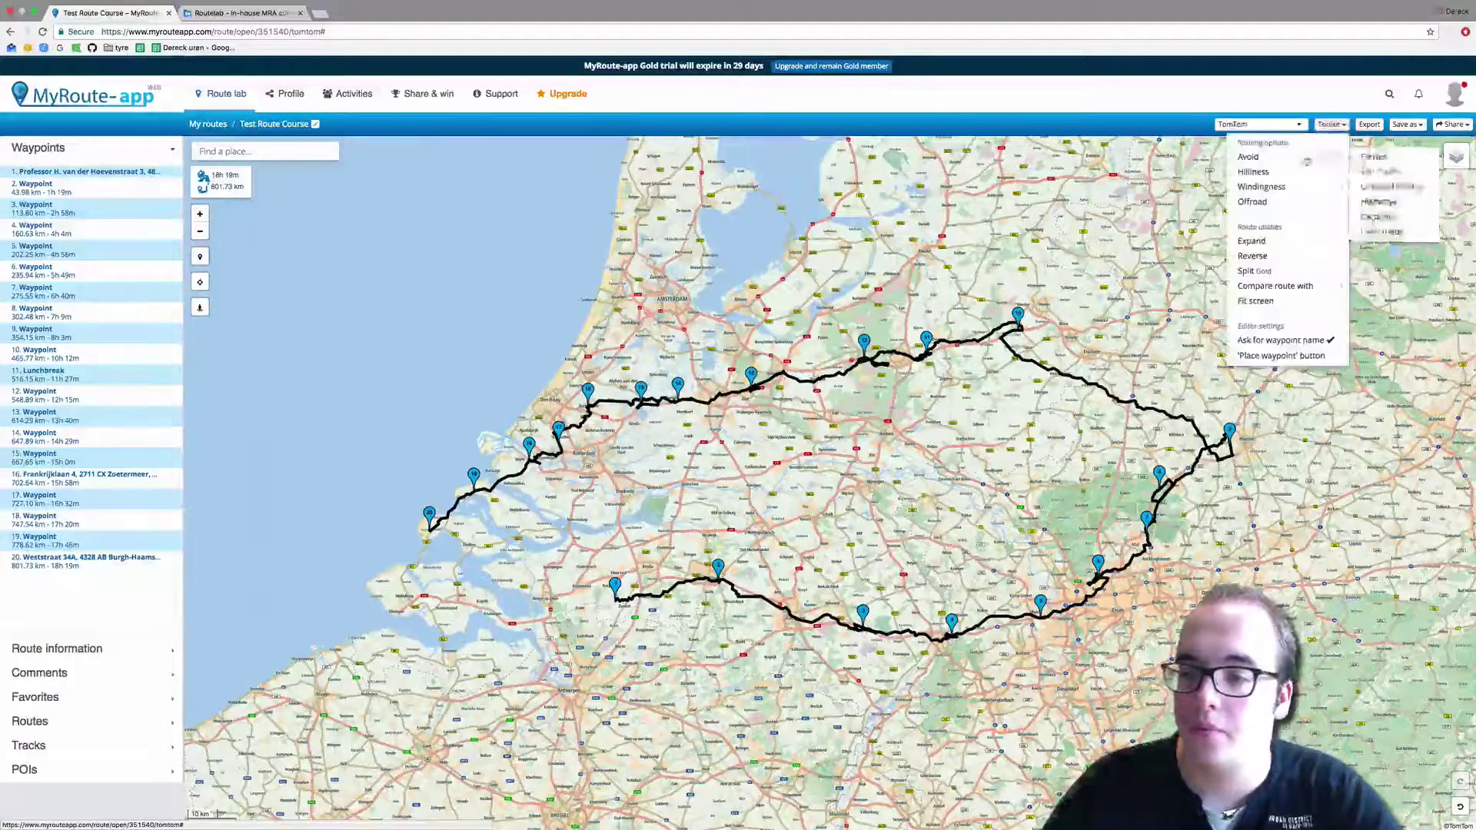
- Expand the route to 30 waypoints, recalculating it to 802.25 km
{"action": "left_click", "coordinate": [1272, 242]}
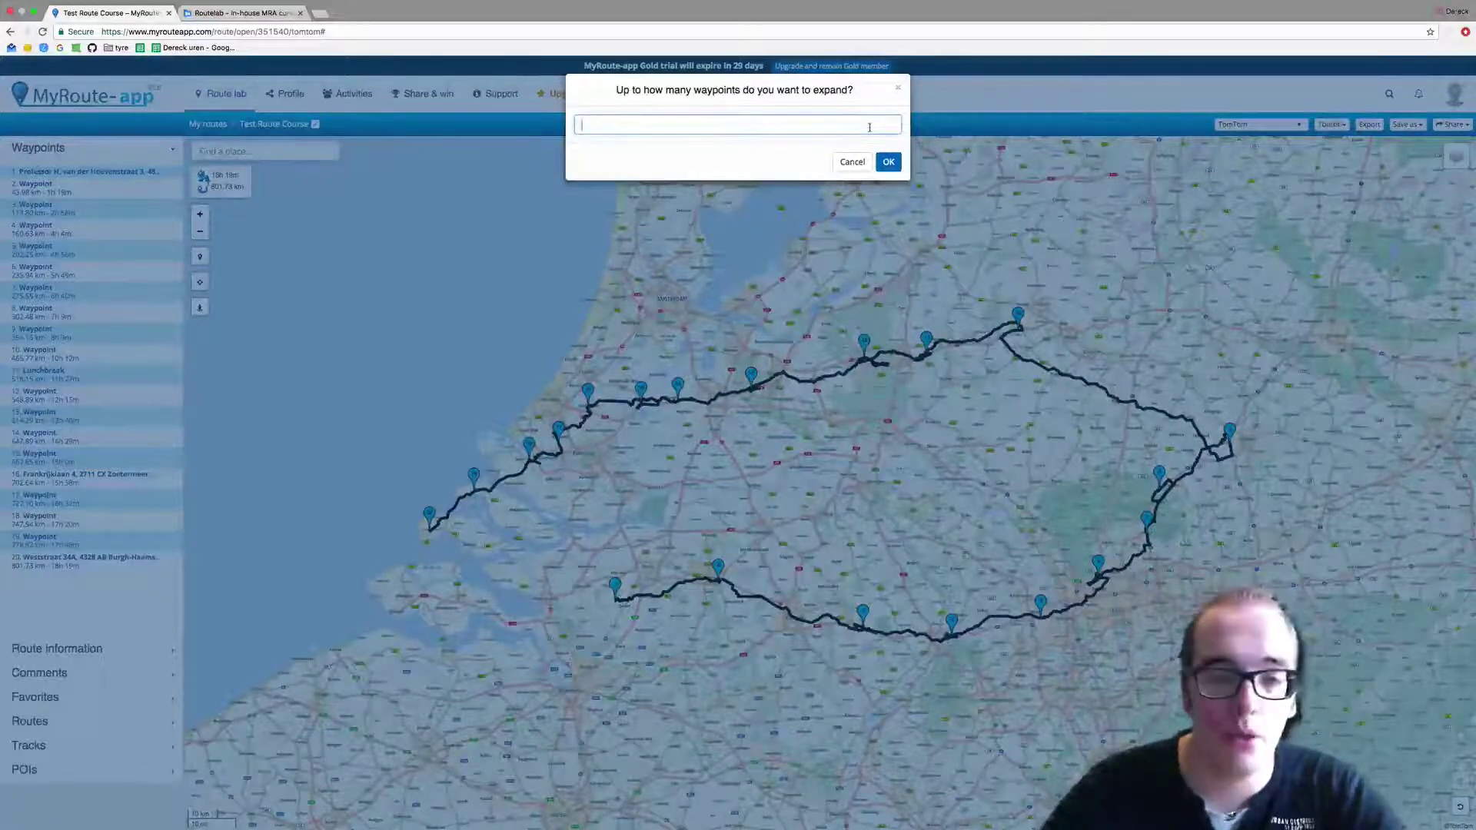
{"action": "type", "text": "30"}
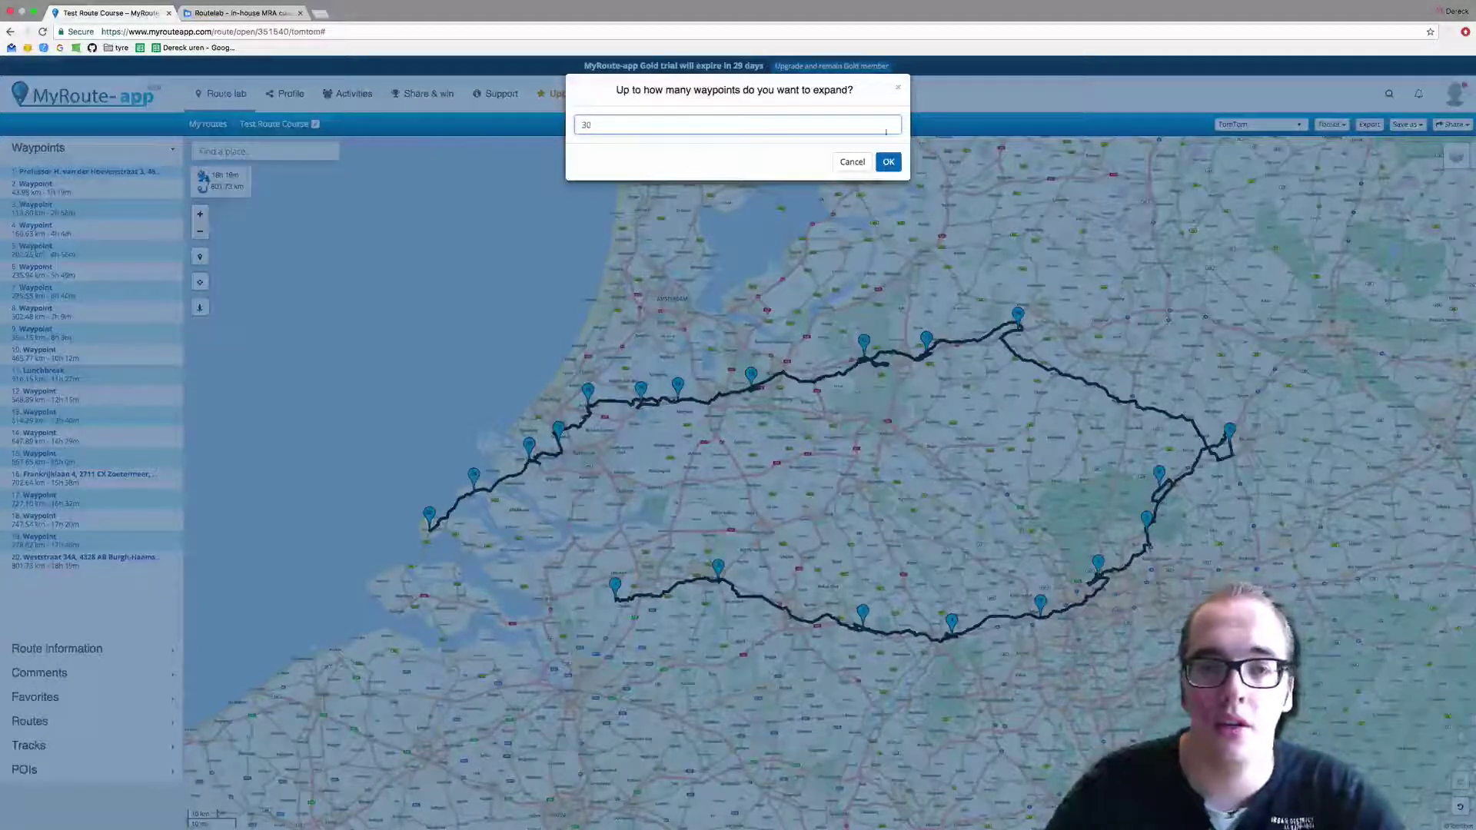
{"action": "left_click", "coordinate": [890, 162]}
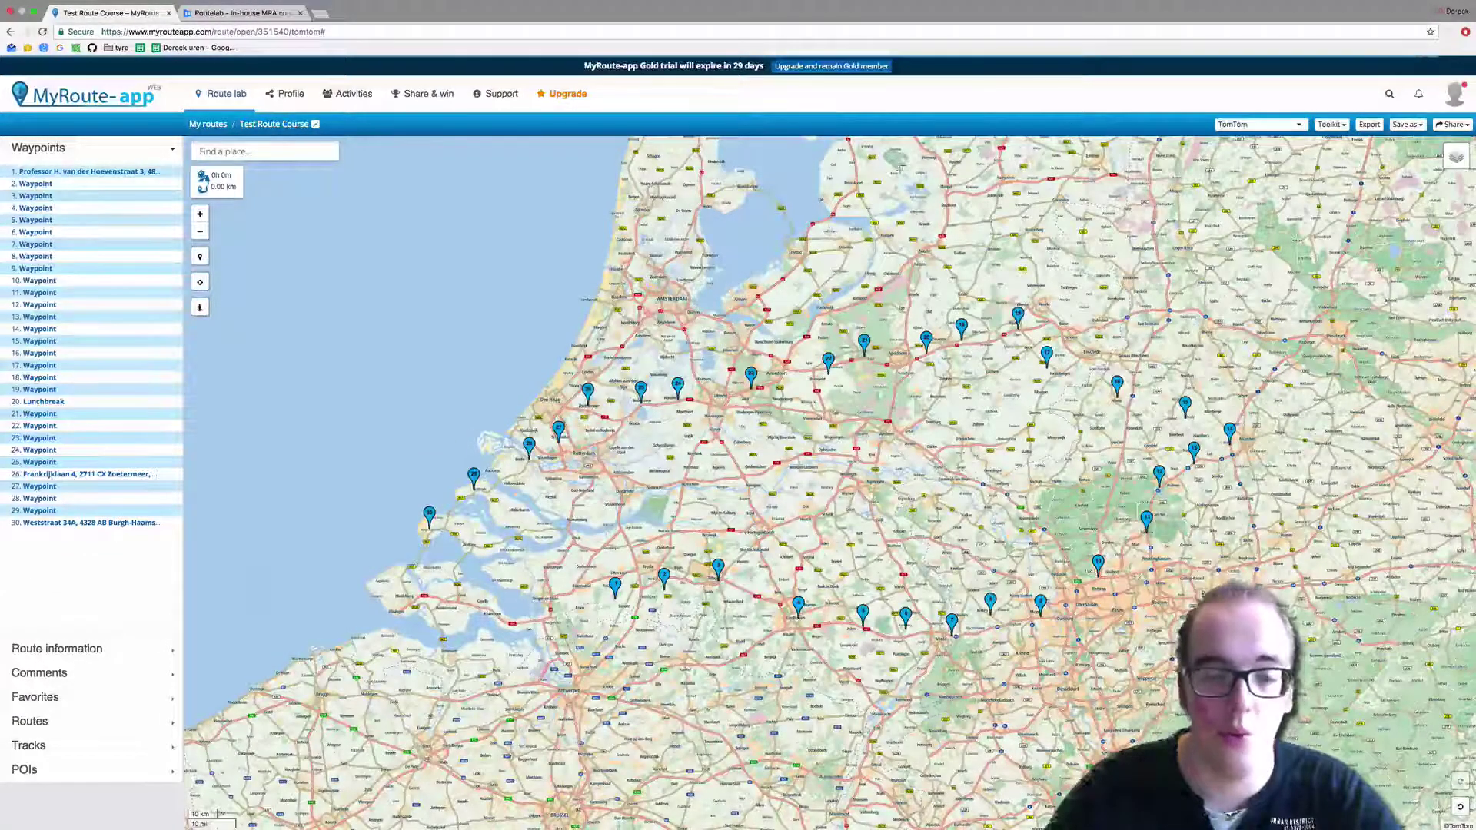
{"action": "left_click", "coordinate": [1330, 124]}
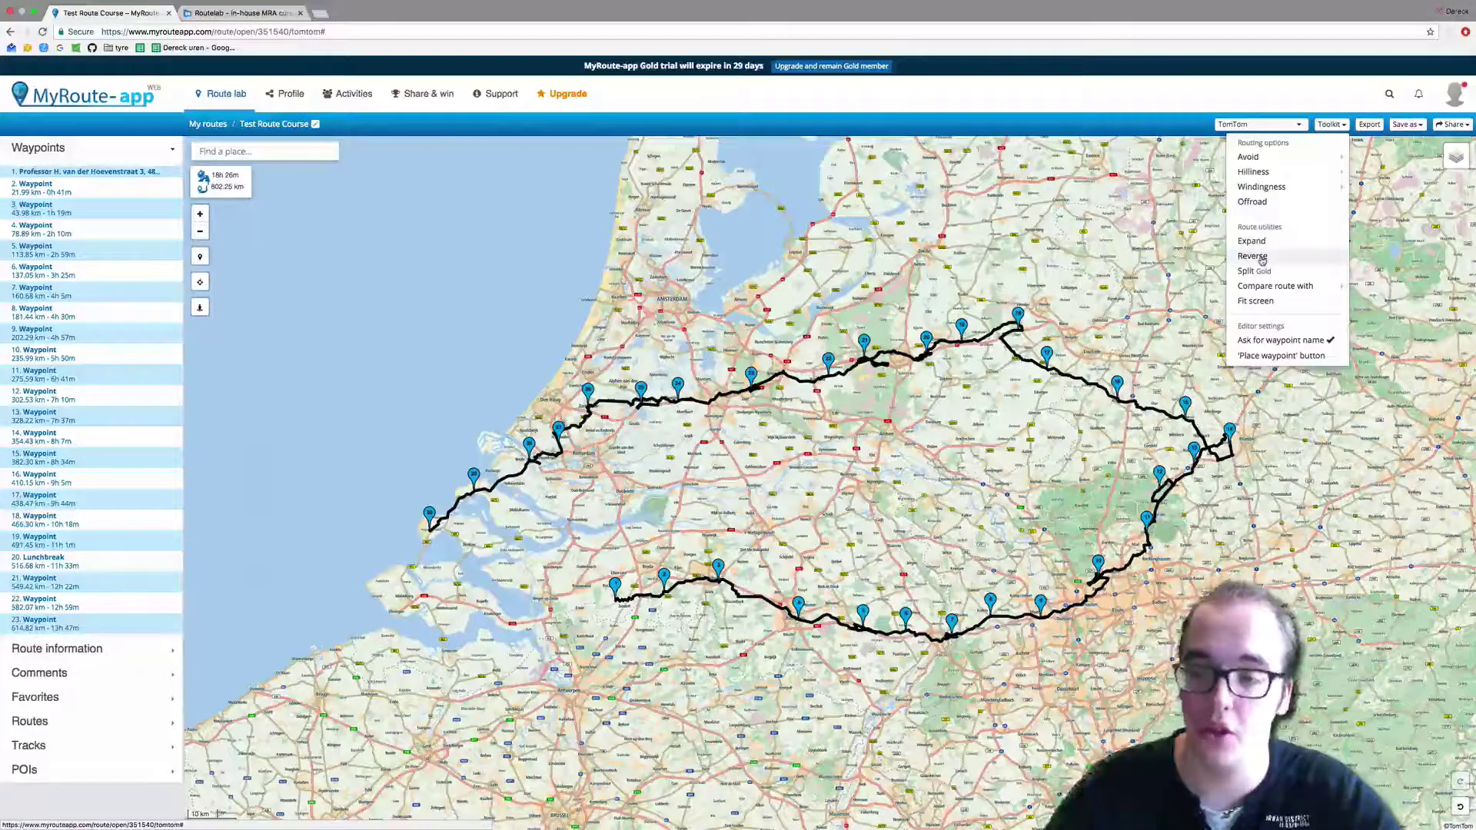
- Reverse the route direction, giving 698.41 km and 16h 10m
{"action": "left_click", "coordinate": [1261, 258]}
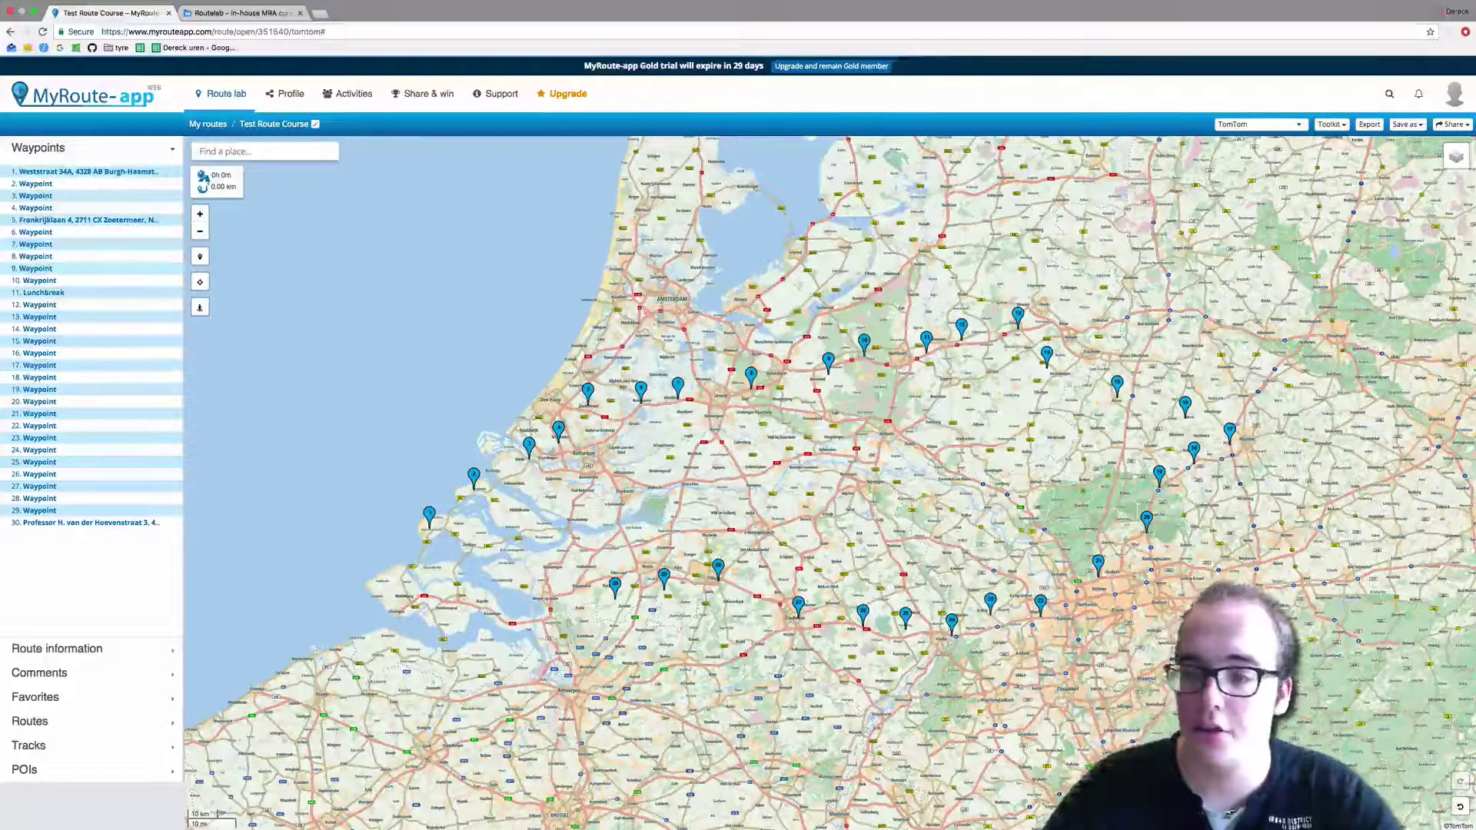
{"action": "left_click", "coordinate": [1334, 124]}
{"action": "mouse_move", "coordinate": [1273, 292]}
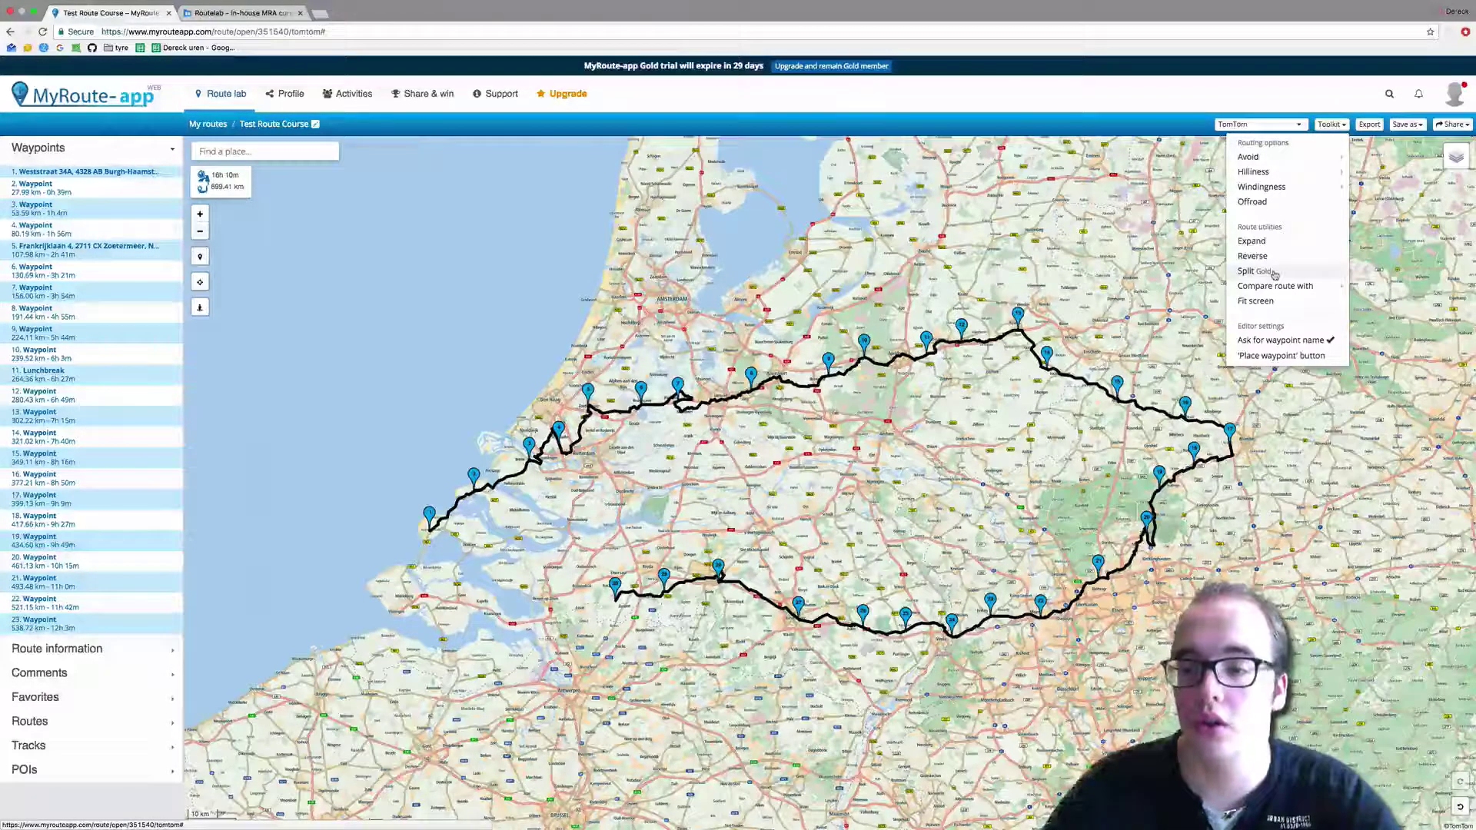
- Split the route at waypoint 18 into 'Test Route Course (1)' and 'Test Route Course (2)'
{"action": "left_click", "coordinate": [1269, 272]}
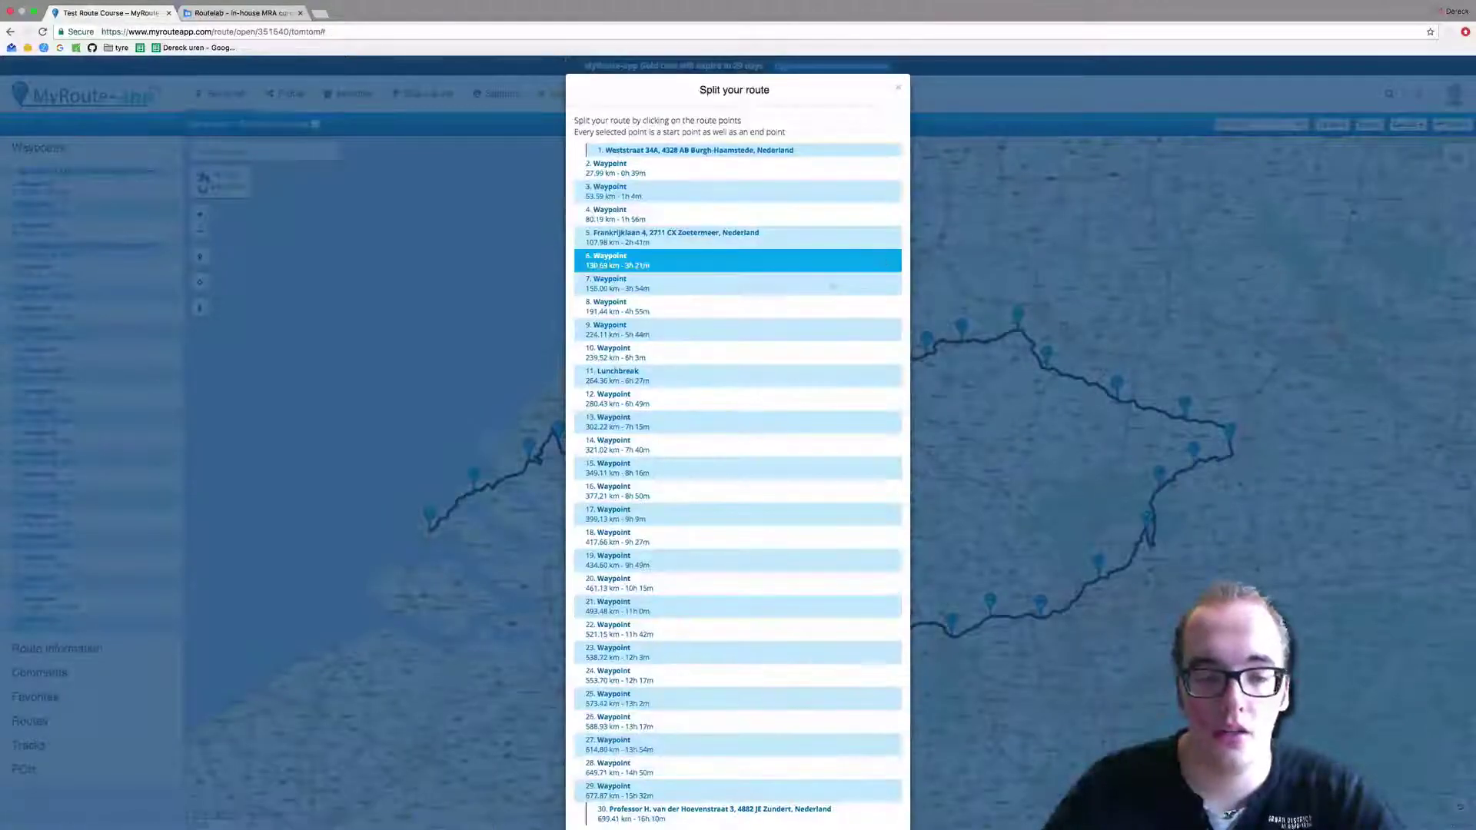
{"action": "left_click", "coordinate": [672, 539]}
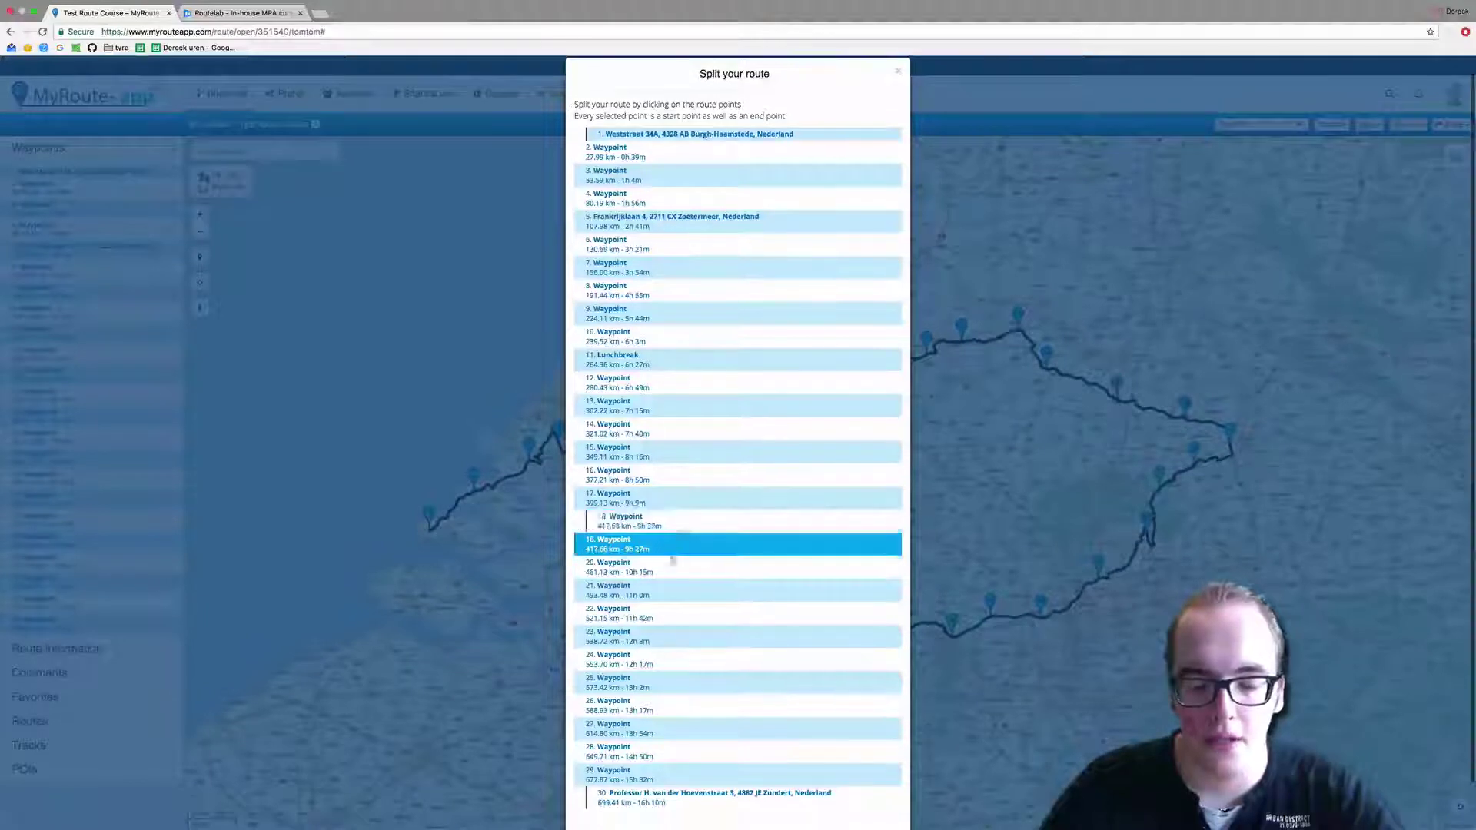
{"action": "scroll", "coordinate": [729, 708], "scroll_direction": "down", "scroll_amount": 1}
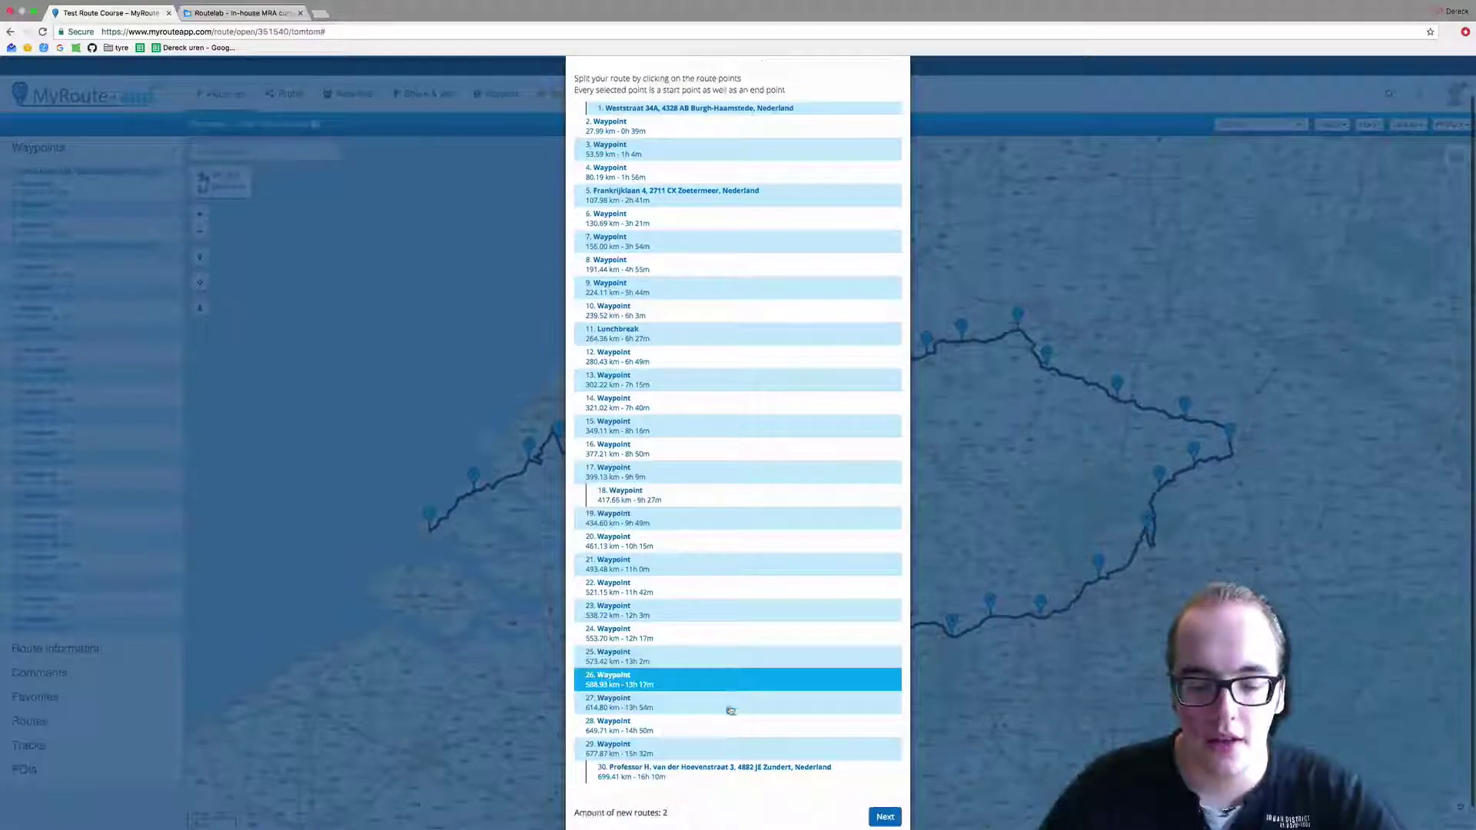
{"action": "left_click", "coordinate": [884, 818]}
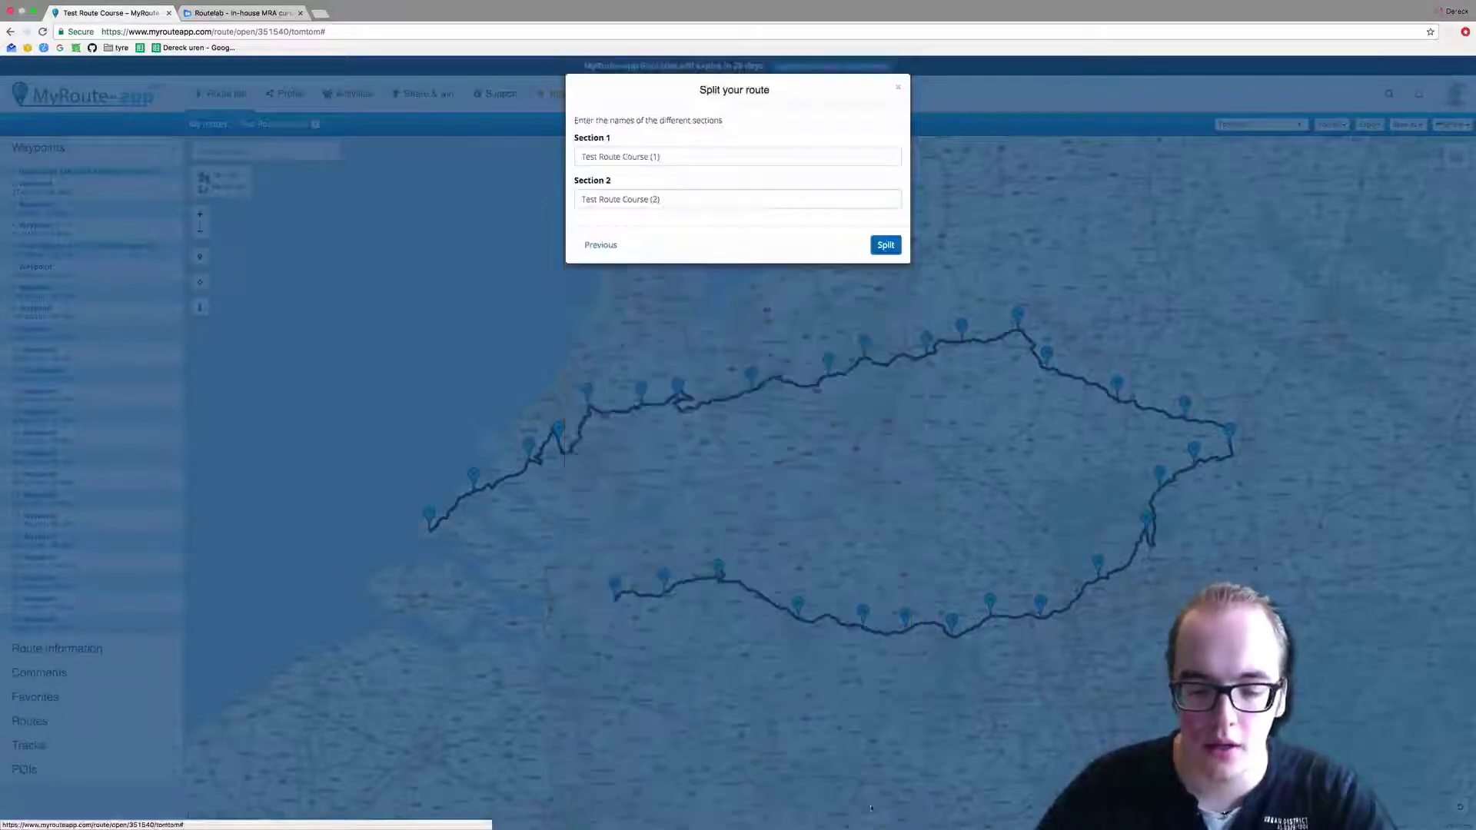
{"action": "left_click", "coordinate": [882, 245]}
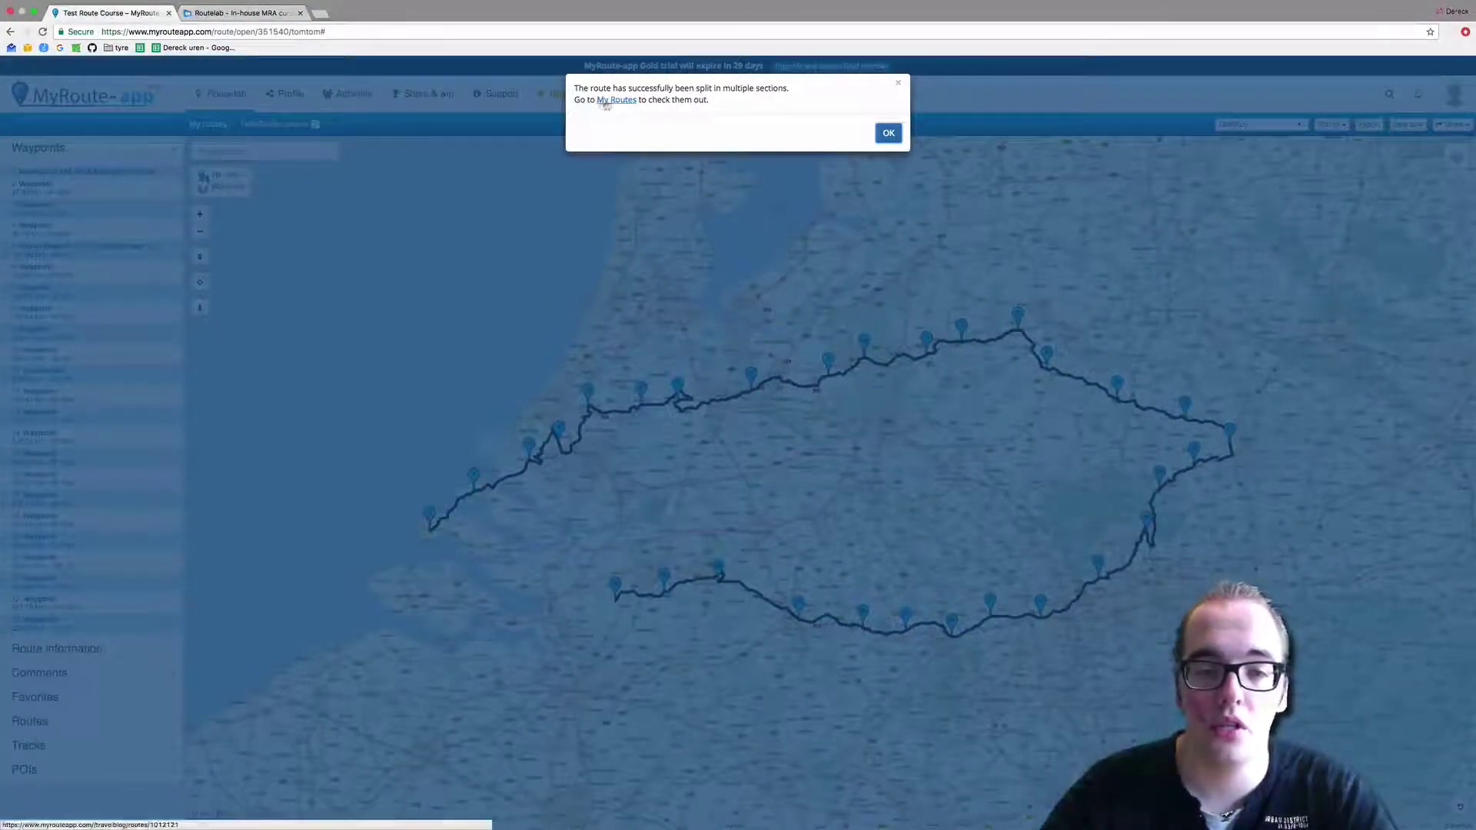
{"action": "left_click", "coordinate": [889, 133]}
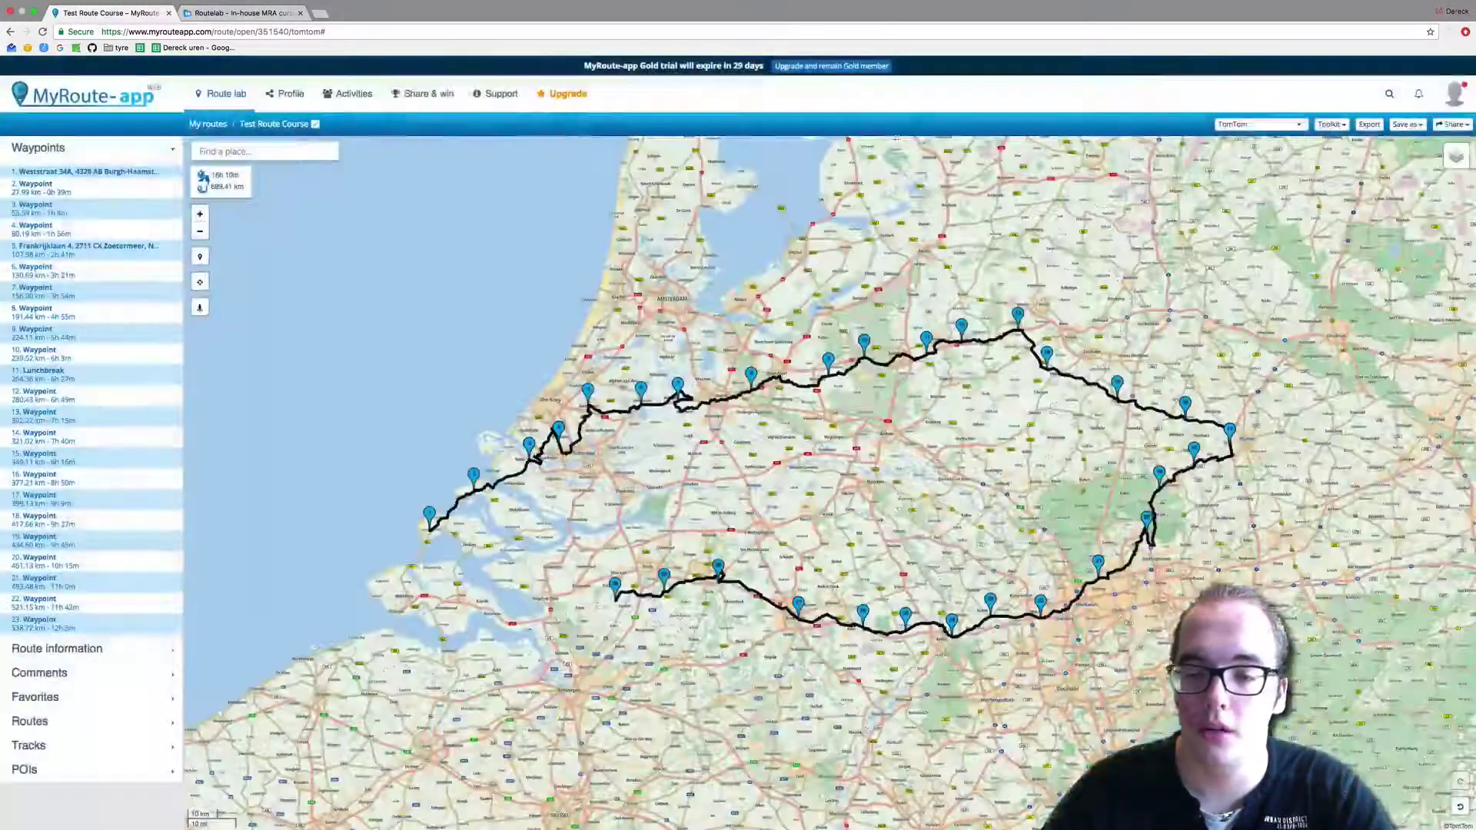
{"action": "left_click", "coordinate": [1330, 125]}
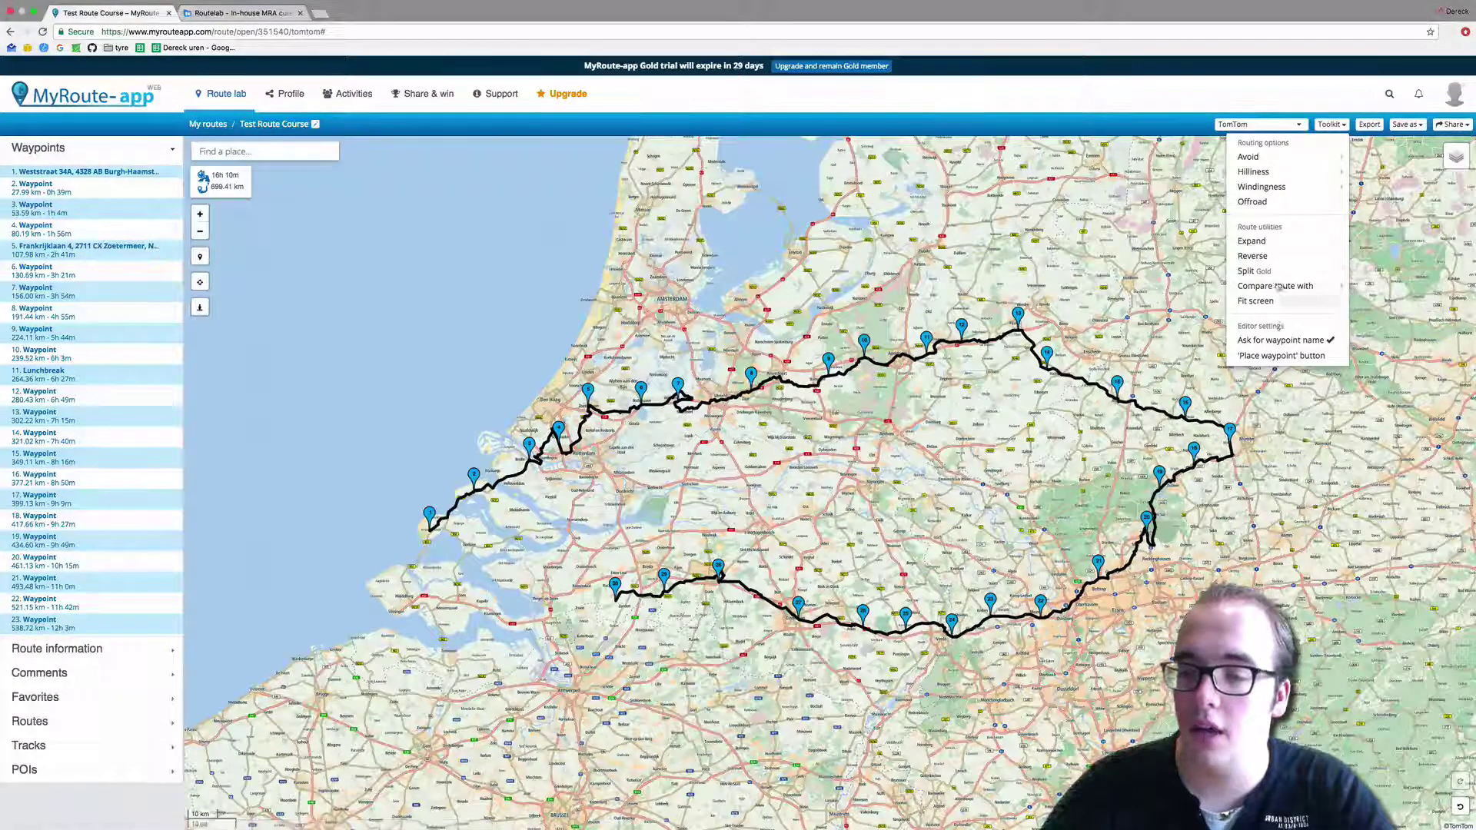
{"action": "left_click", "coordinate": [1070, 103]}
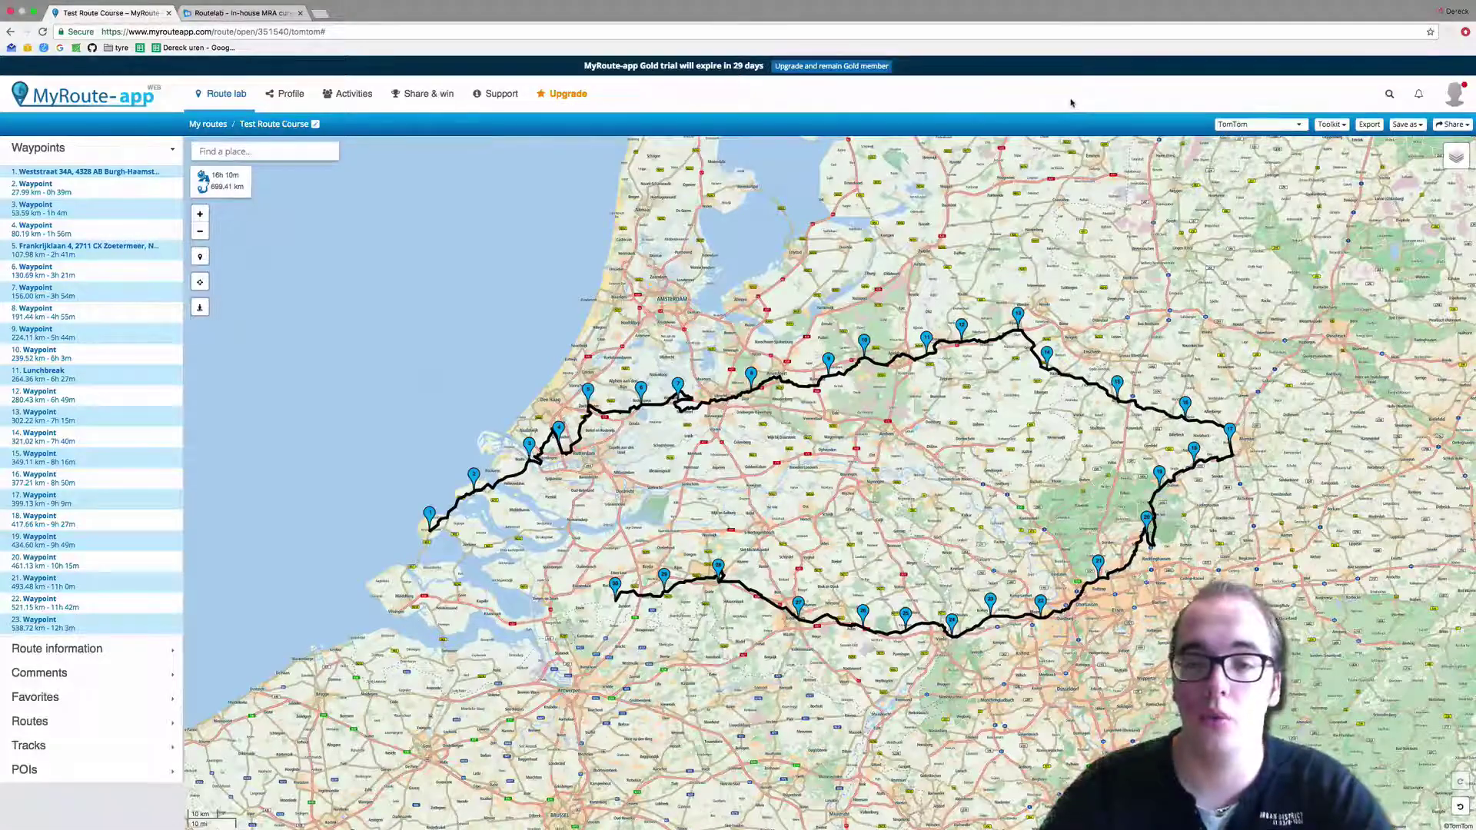